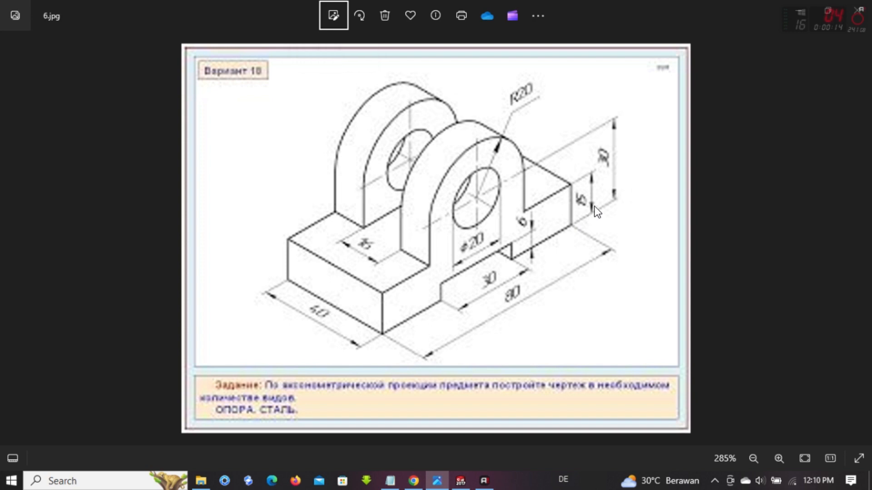
Switch to SOLIDWORKS and sketch a center rectangle about 174 by 67 mm around the origin on the Top Plane.
key(alt+Tab)
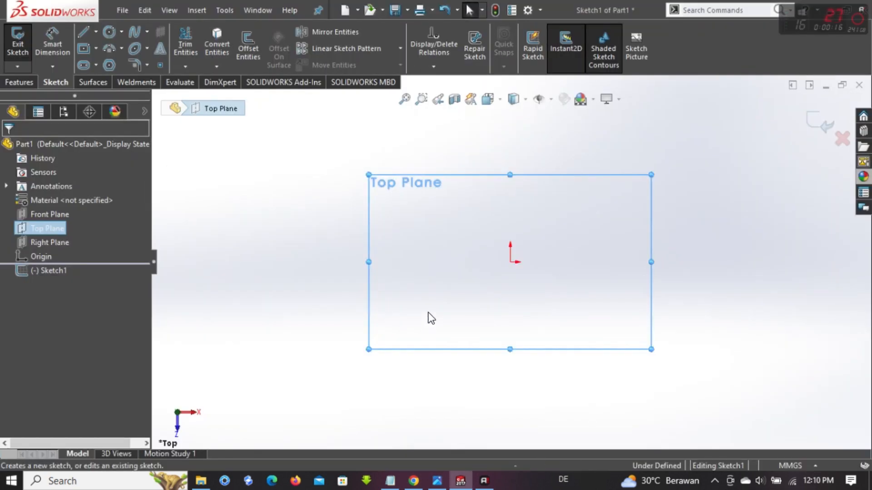
click(84, 49)
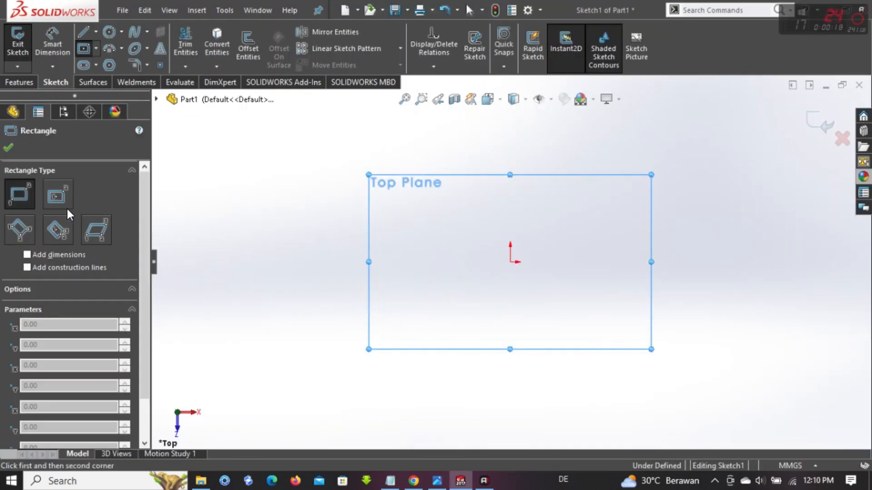
click(61, 195)
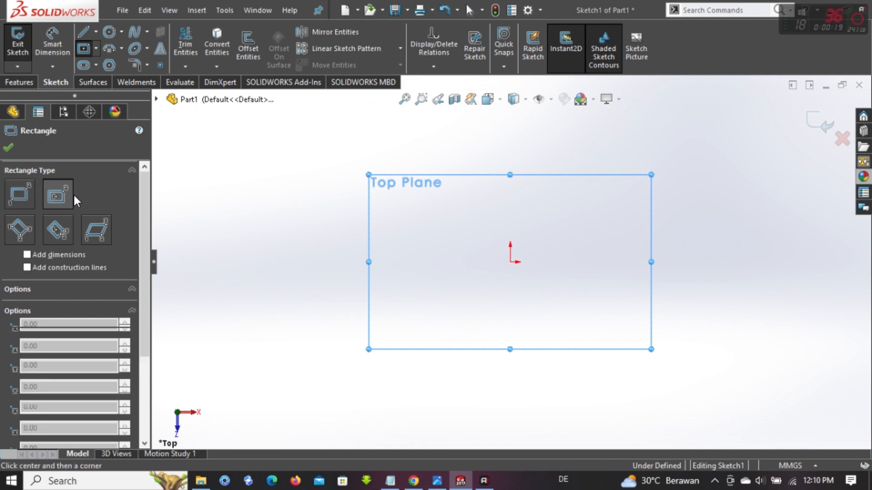
click(511, 263)
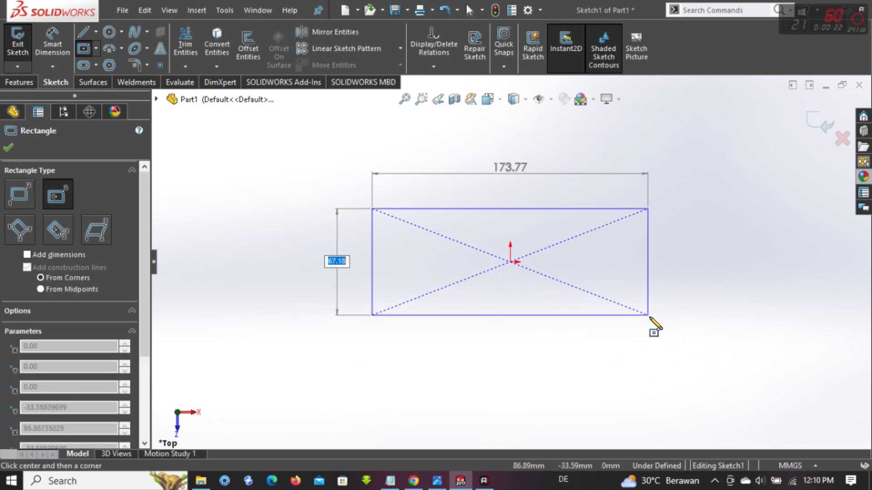
click(649, 315)
Dimension the rectangle's vertical side as 40 mm and its horizontal side as 80 mm.
key(d)
click(368, 262)
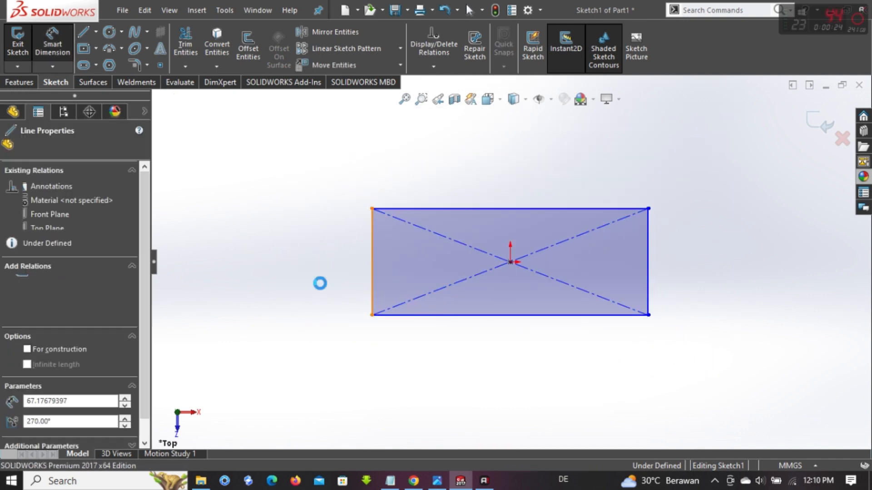
click(321, 282)
text(40)
key(Return)
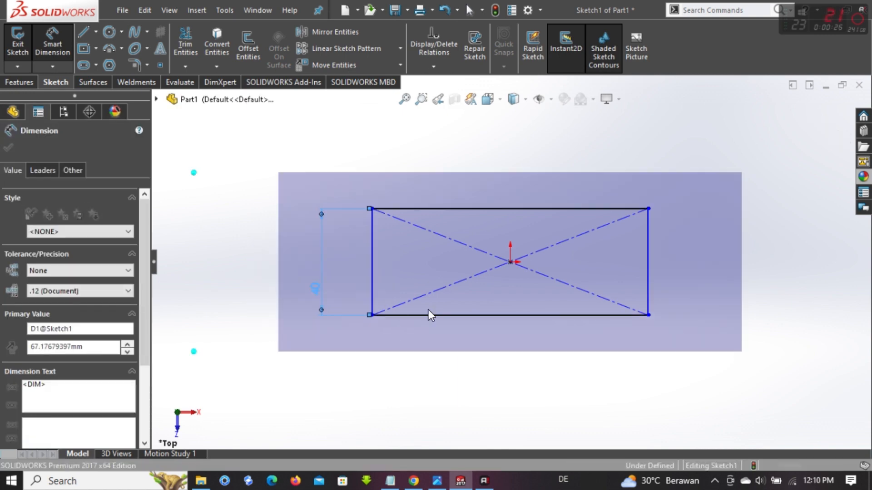
click(537, 315)
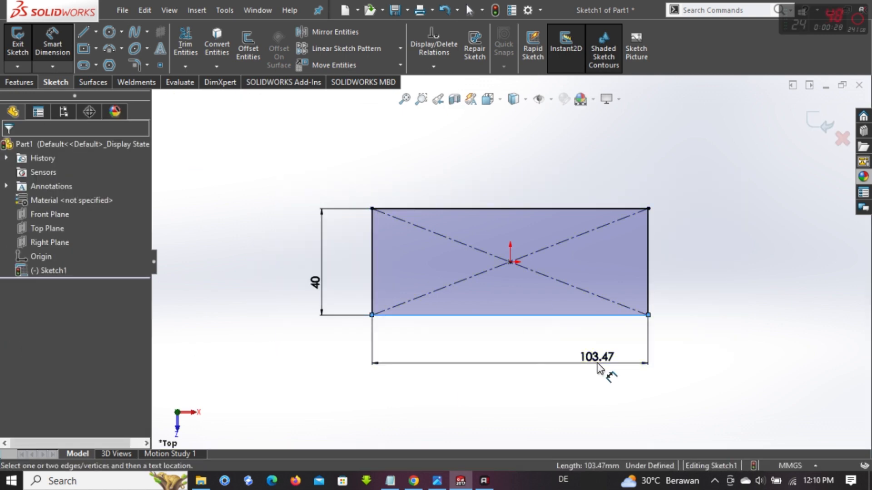
click(602, 370)
text(80)
key(Return)
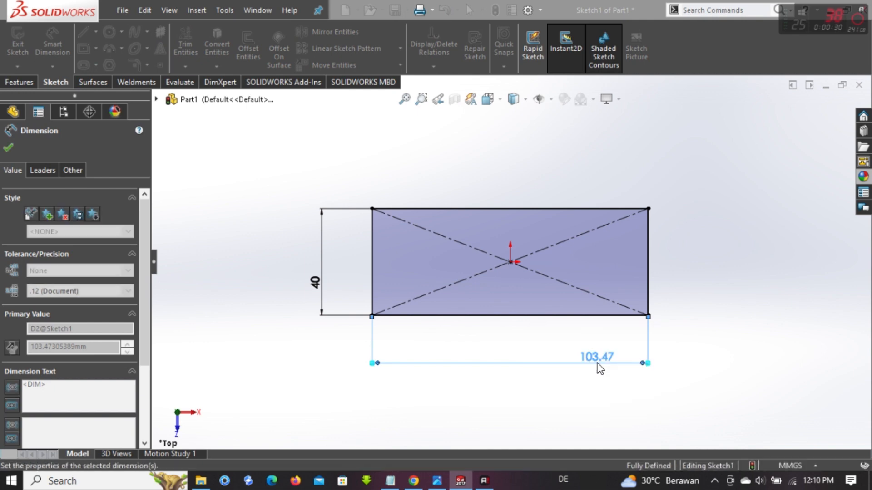
Extrude the rectangle upward as a blind boss 15 mm deep, checking the height against the reference drawing 6.jpg.
key(alt+Tab)
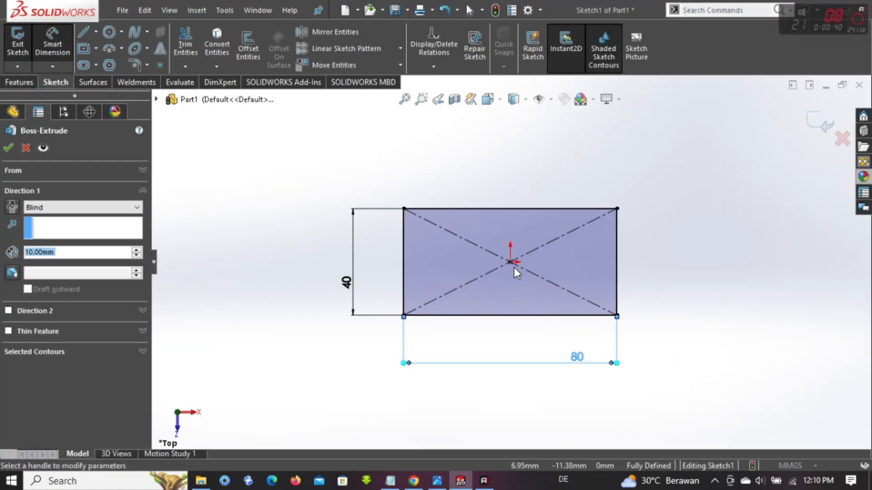
text(15)
key(Return)
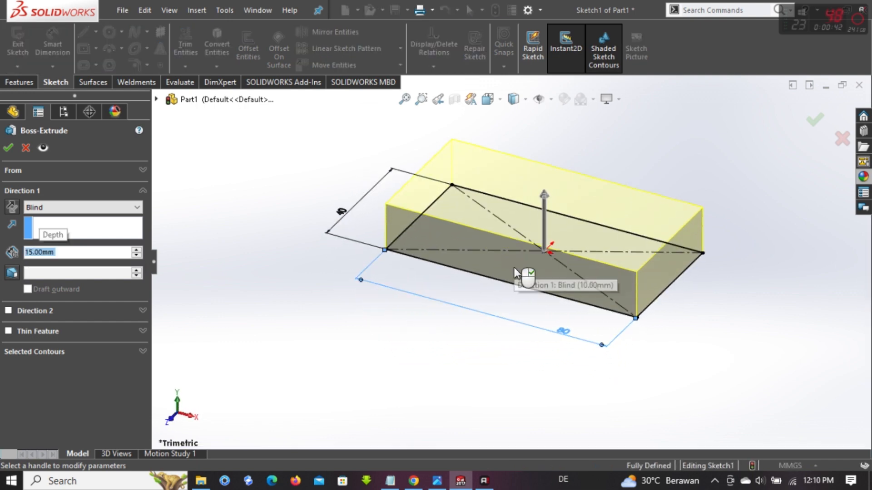
key(alt+Tab)
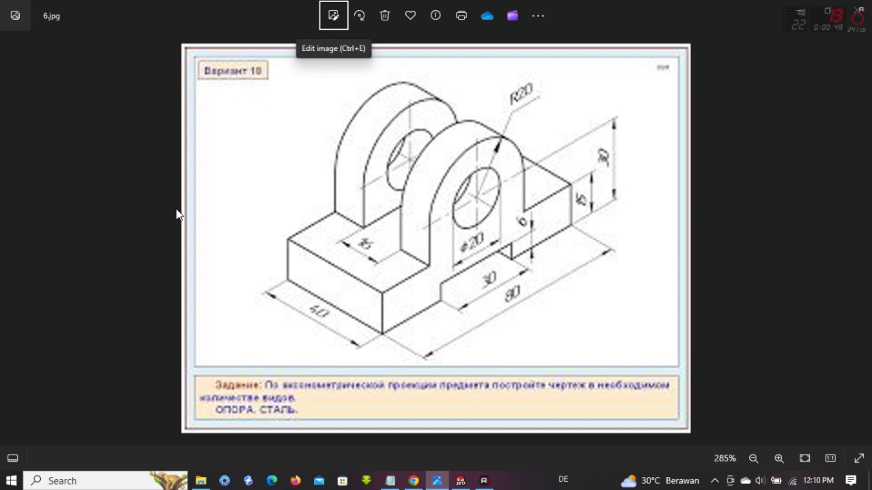
key(alt+Tab)
key(alt+Tab)
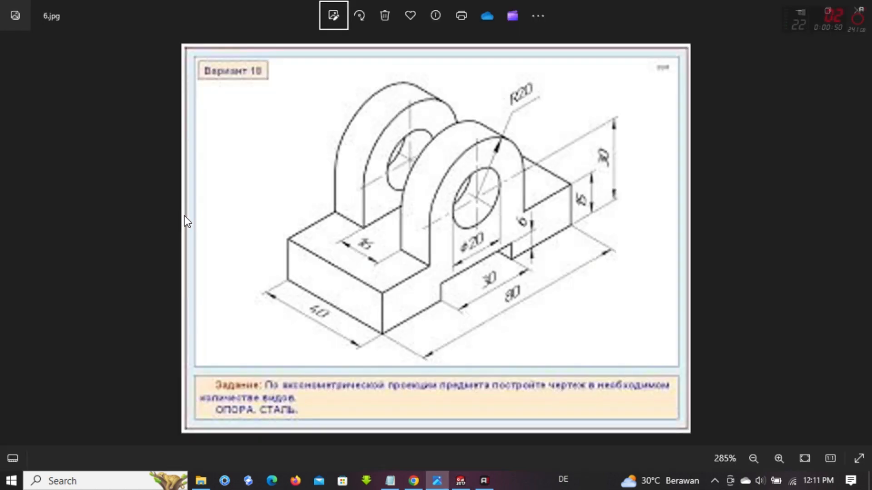
key(alt+Tab)
Start a sketch on the block's long front face and draw a corner rectangle about 7 mm high standing on the bottom edge.
click(524, 263)
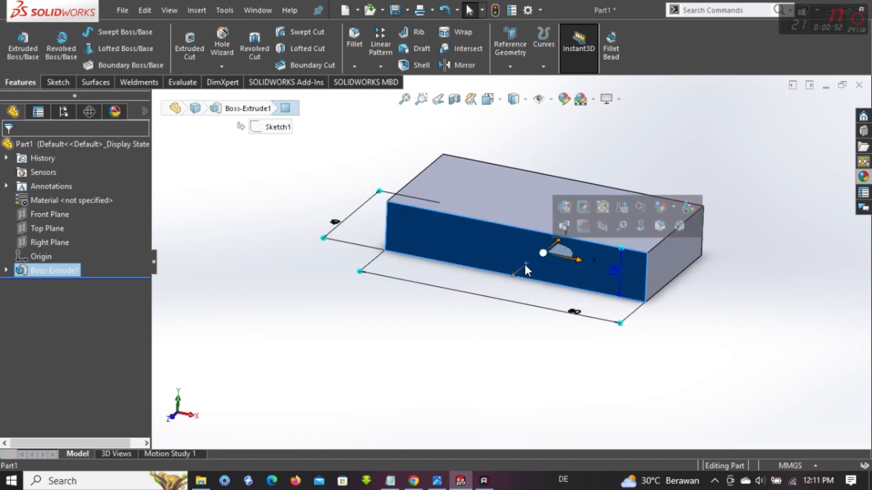
click(587, 230)
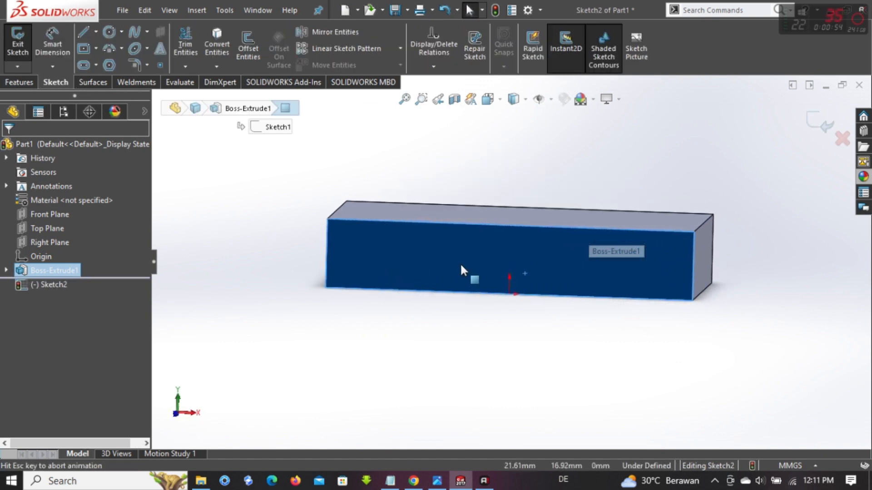
click(84, 49)
click(59, 201)
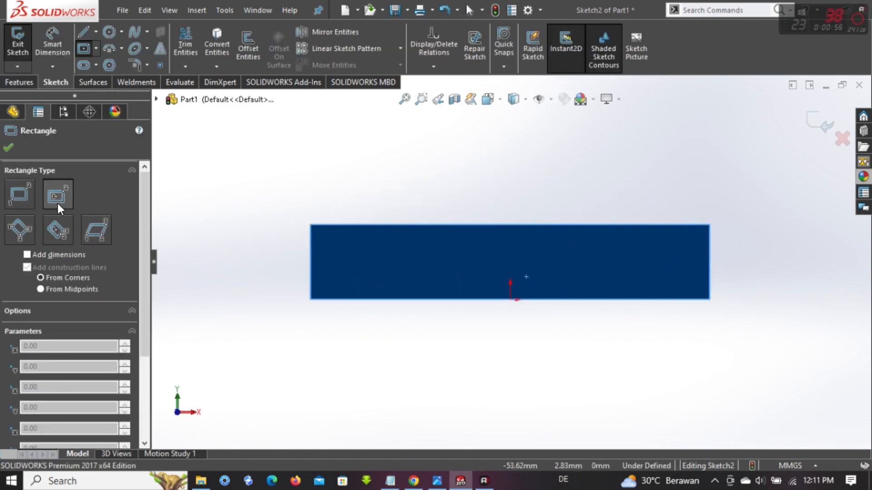
click(22, 195)
click(423, 299)
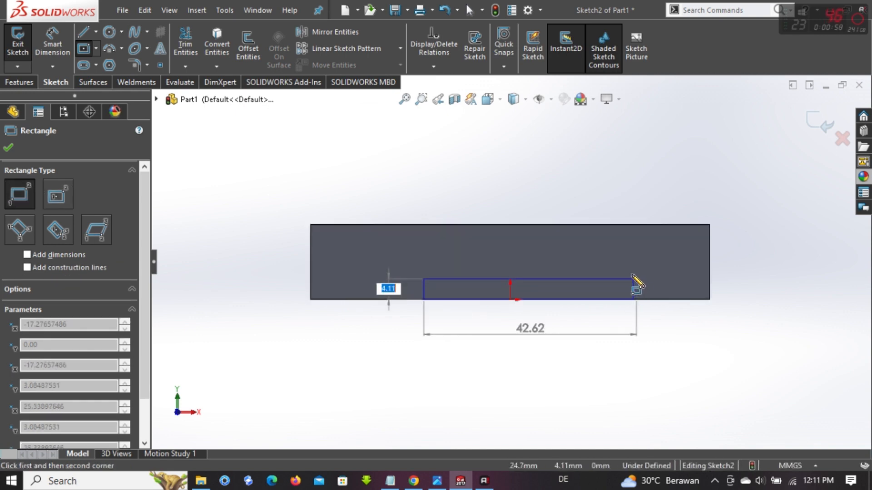
click(605, 264)
Draw a vertical line about 30 mm long up from the origin and convert it to construction geometry.
key(l)
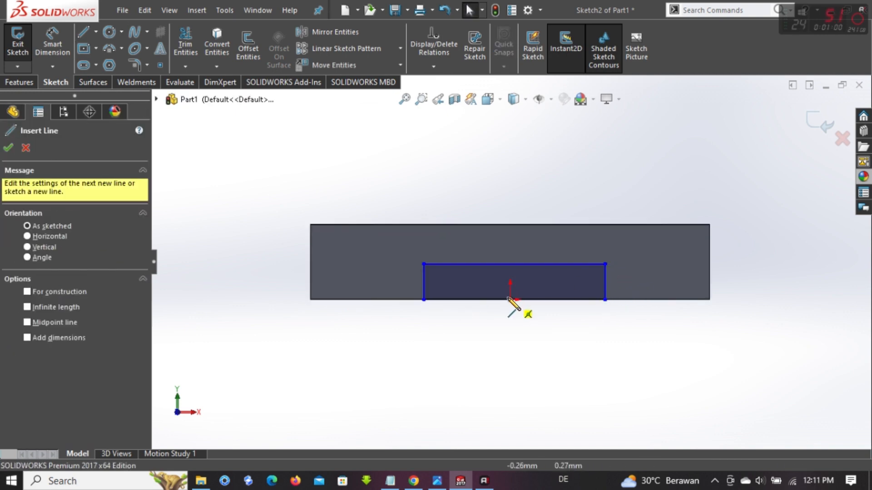
click(510, 264)
double_click(511, 149)
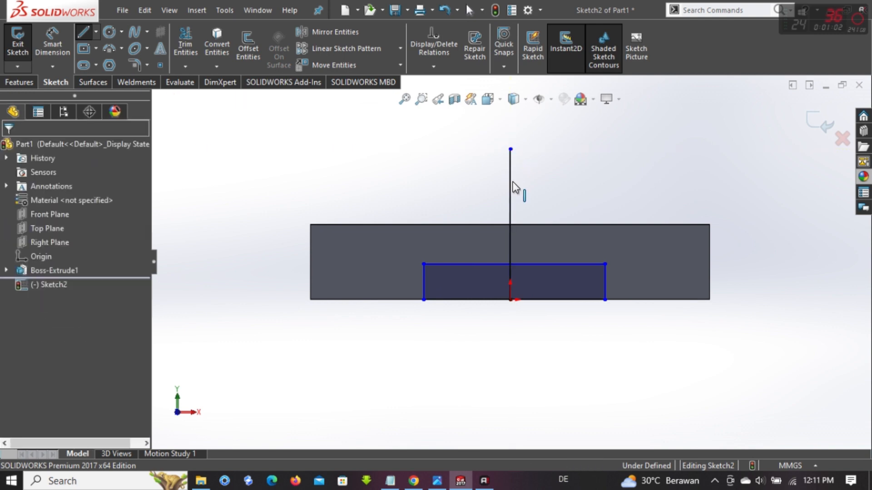
click(510, 182)
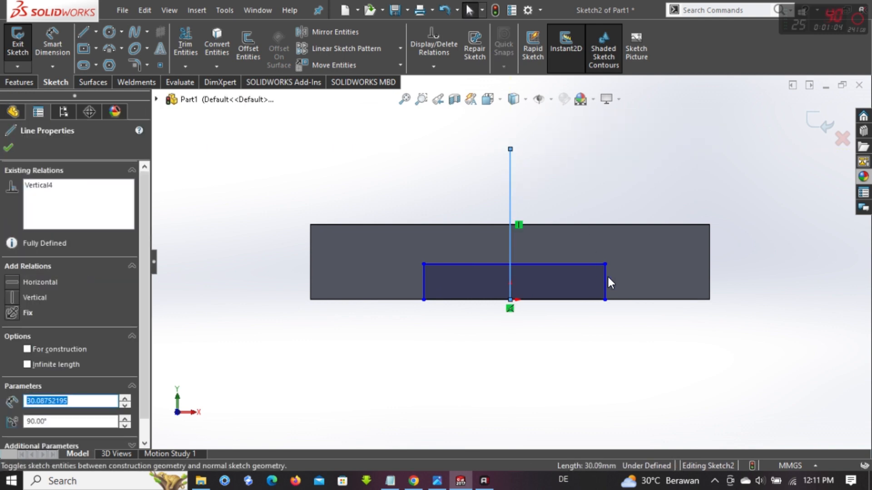
key(Escape)
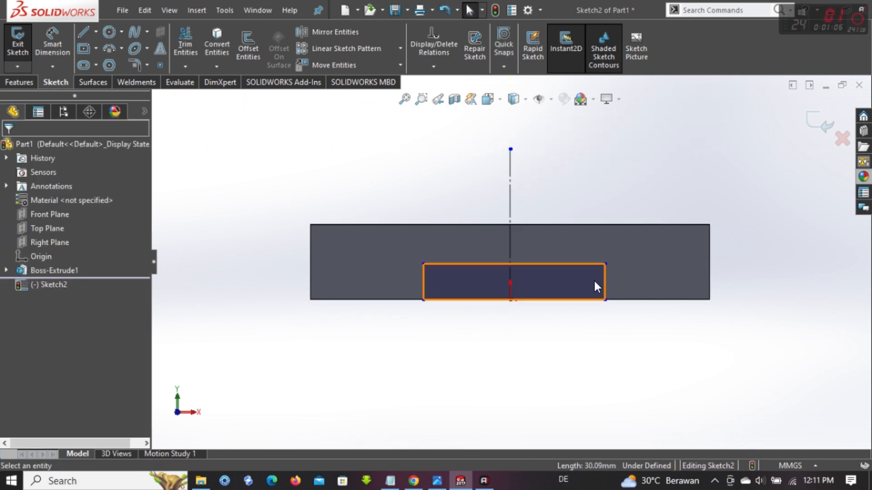
Make the rectangle's two vertical sides symmetric about the vertical centerline.
click(605, 281)
ctrl+click(424, 278)
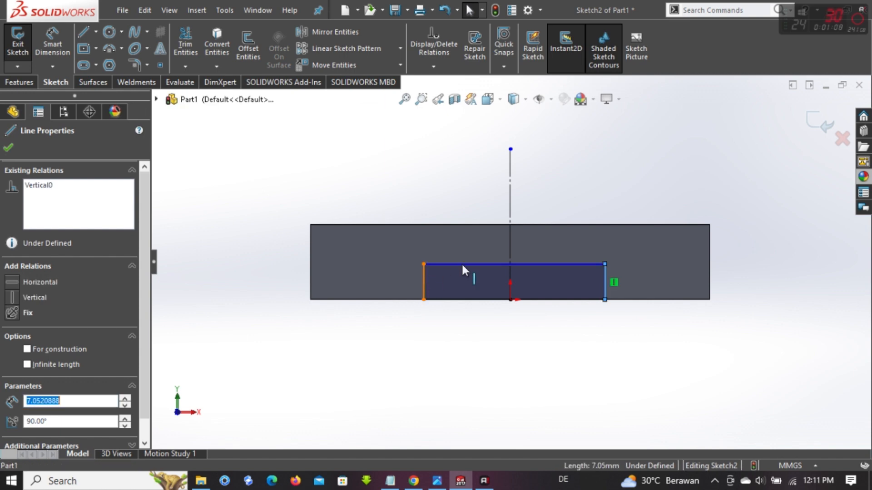
ctrl+click(510, 182)
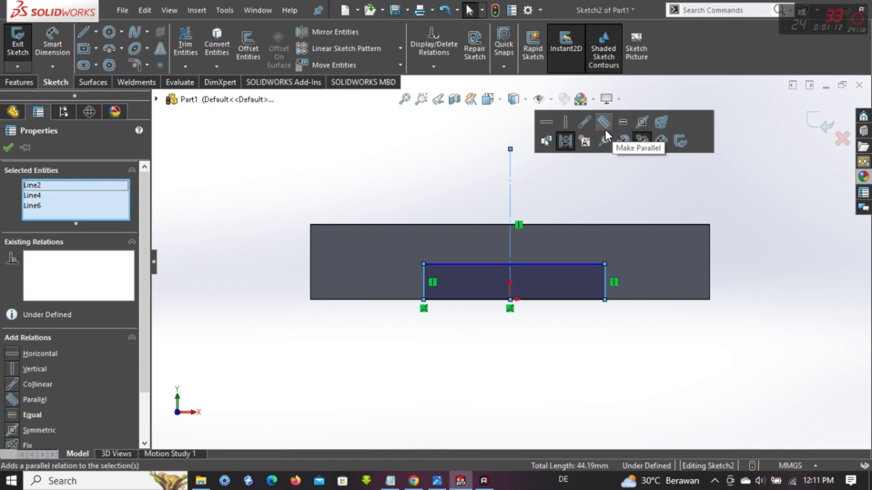
click(642, 122)
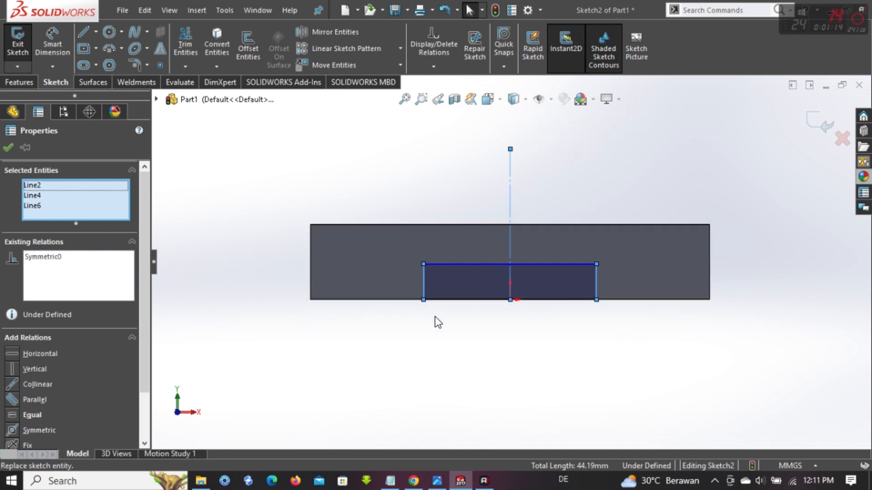
click(435, 317)
Dimension the notch rectangle as 6 mm high, per the reference drawing, and 30 mm wide.
click(592, 274)
click(716, 338)
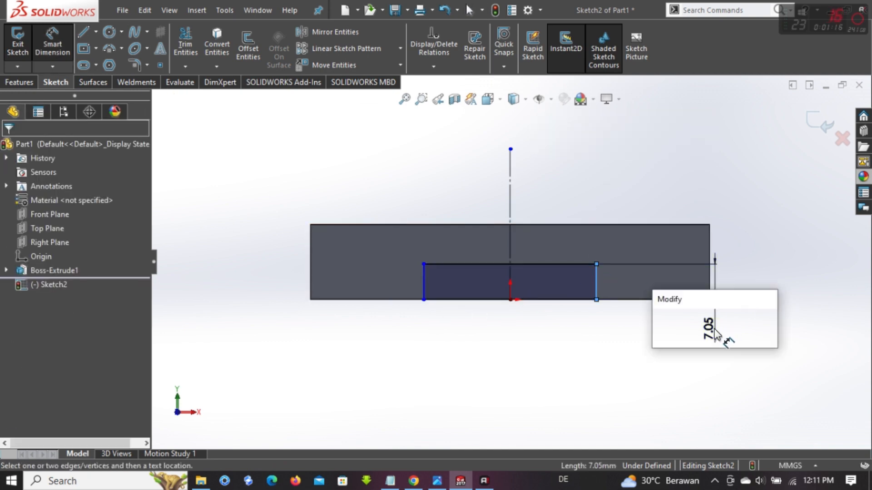
key(alt+Tab)
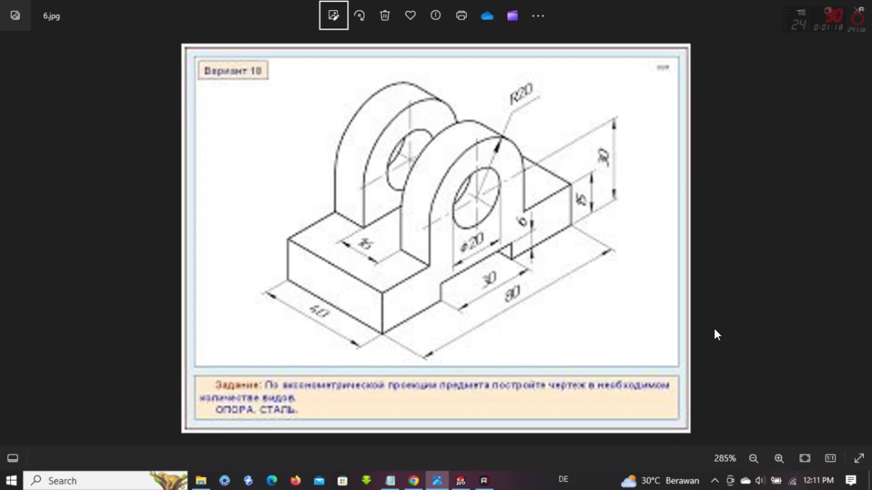
key(alt+Tab)
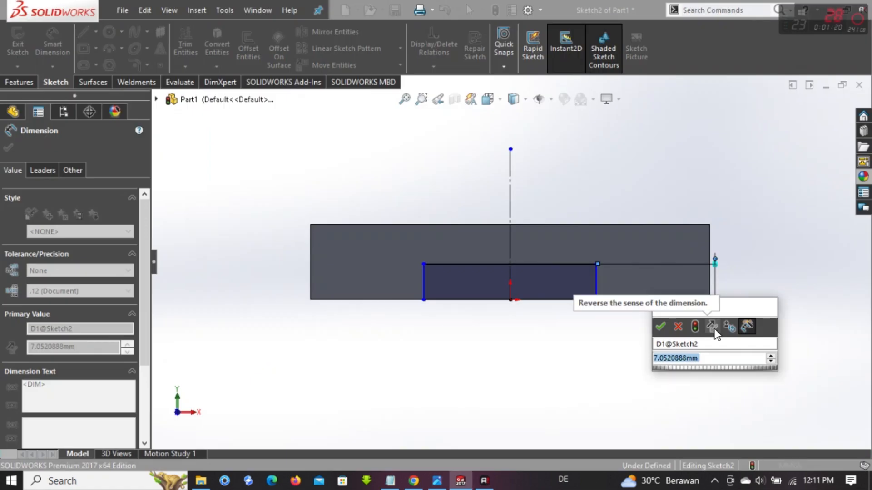
click(660, 327)
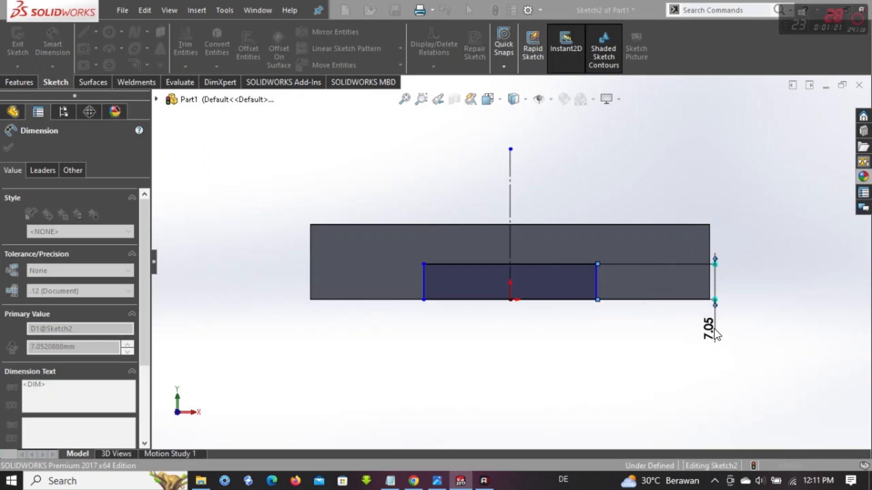
click(555, 301)
click(523, 366)
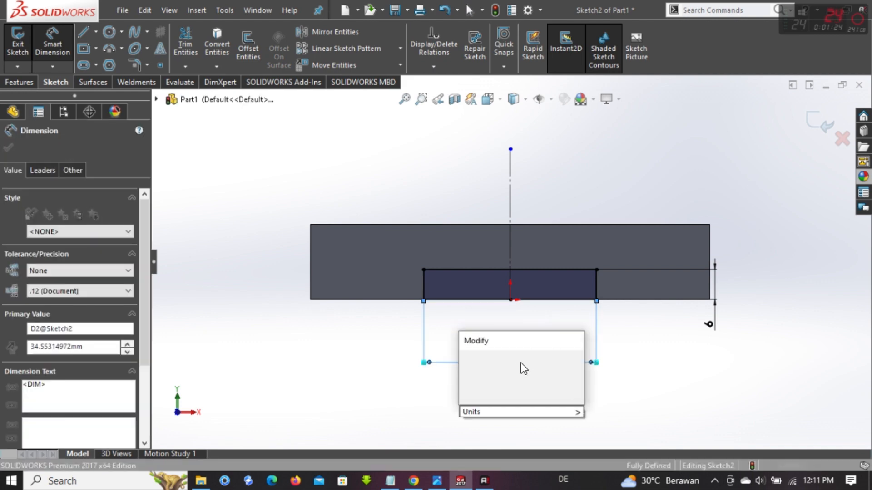
text(30)
key(Return)
key(Escape)
Cut-extrude the notch rectangle 55 mm deep, right through the block.
middle_drag(487, 363, 628, 378)
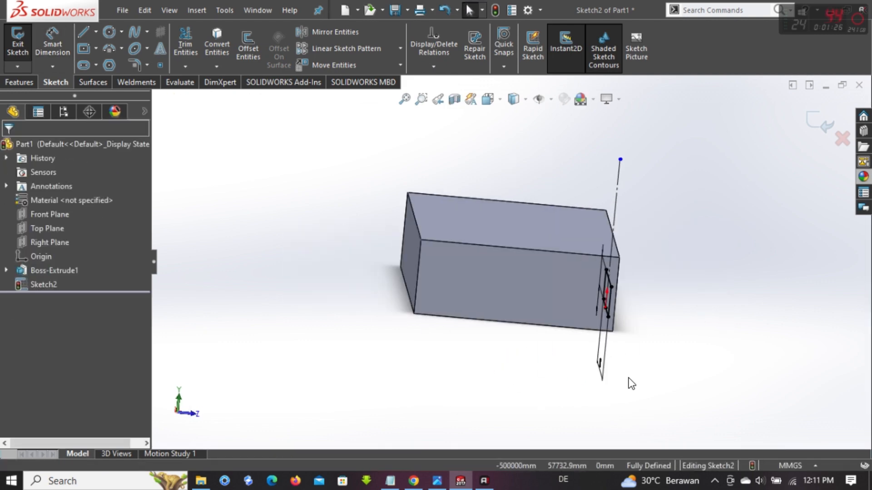
key(c)
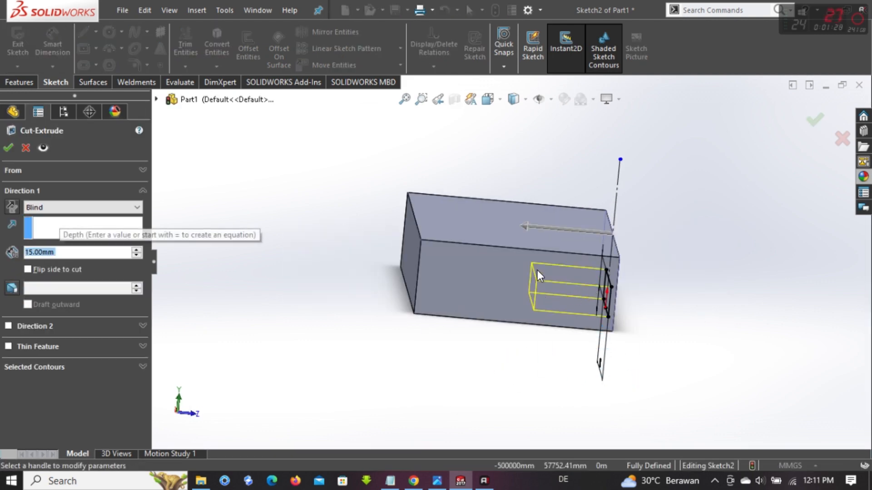
drag(524, 230, 324, 225)
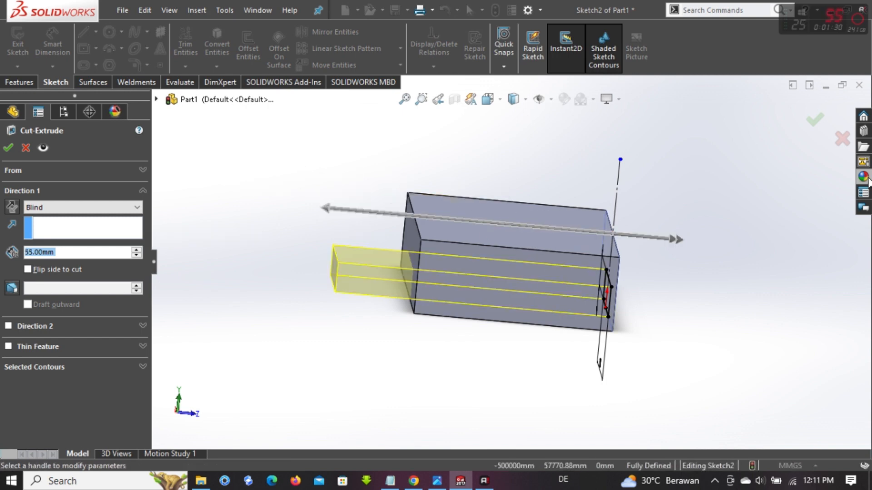
click(816, 123)
Start a sketch on the notched long face and draw a corner rectangle from the origin up past the block's upper right.
middle_drag(660, 251, 606, 234)
click(633, 254)
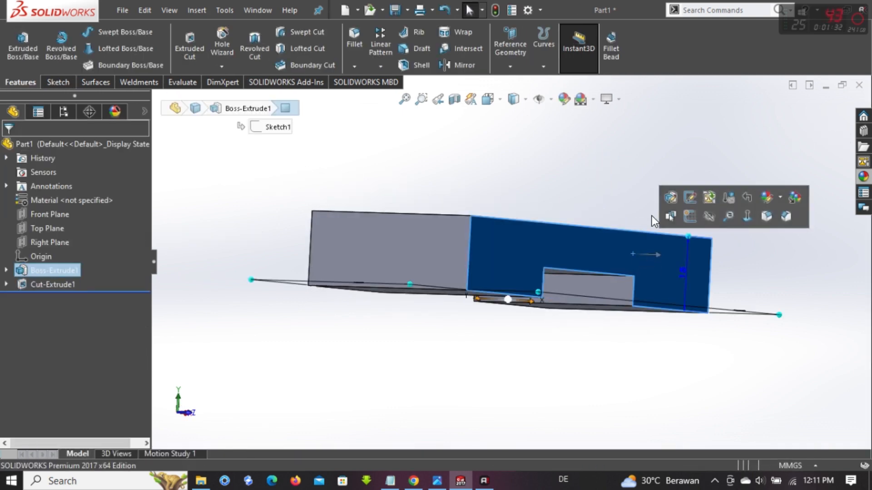
click(688, 214)
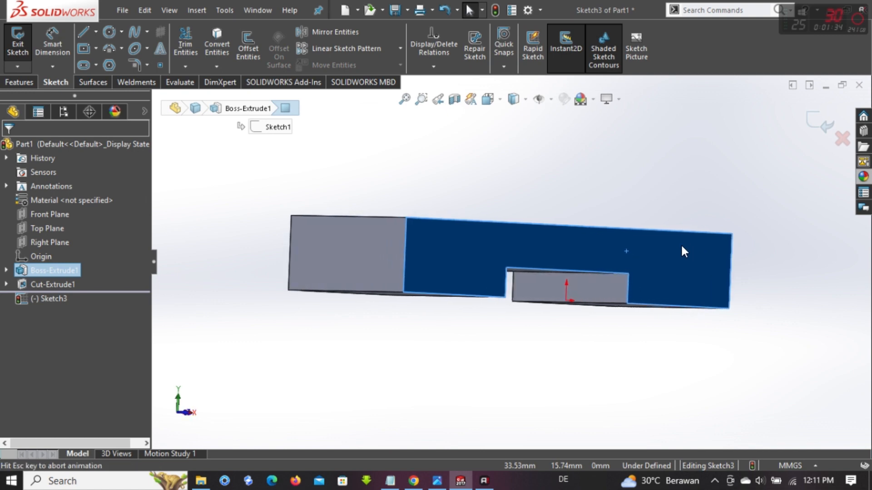
key(r)
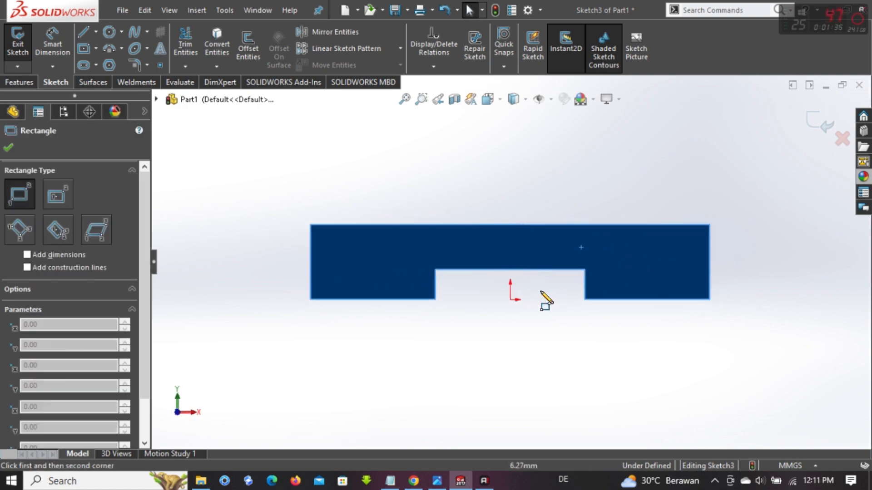
click(511, 299)
scroll(511, 262, up, 3)
click(689, 162)
key(Escape)
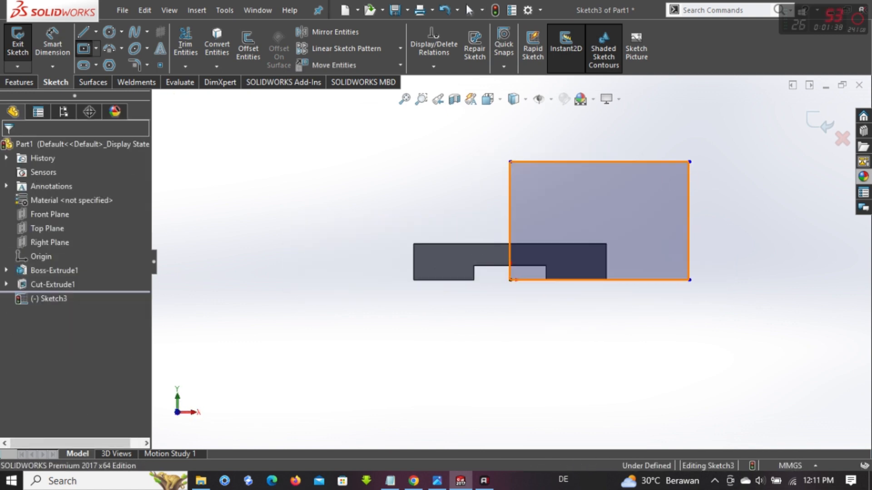
Convert the rectangle to construction geometry and trim away its upper and right-hand sides.
click(702, 134)
key(t)
drag(770, 205, 650, 132)
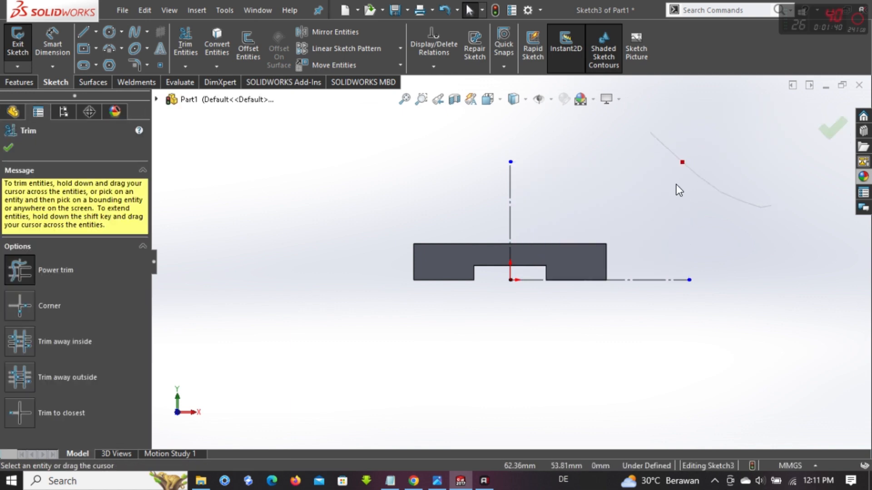
key(Escape)
Check the height dimensions in reference drawing 6.jpg and sketch a horizontal line about 60 mm long from the vertical centerline above the block.
key(alt+Tab)
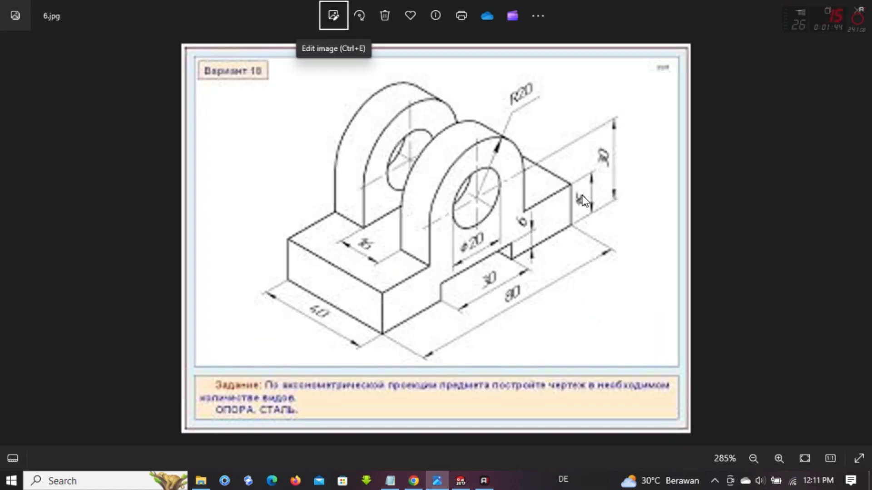
key(alt+Tab)
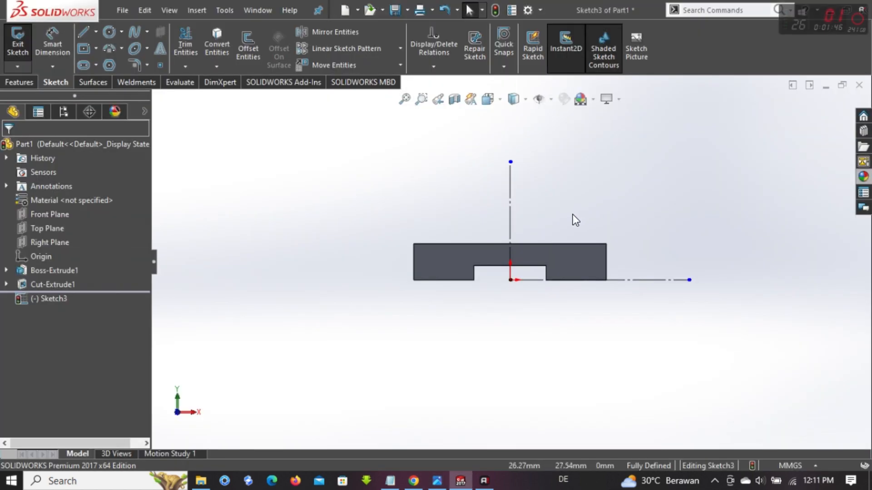
key(alt+Tab)
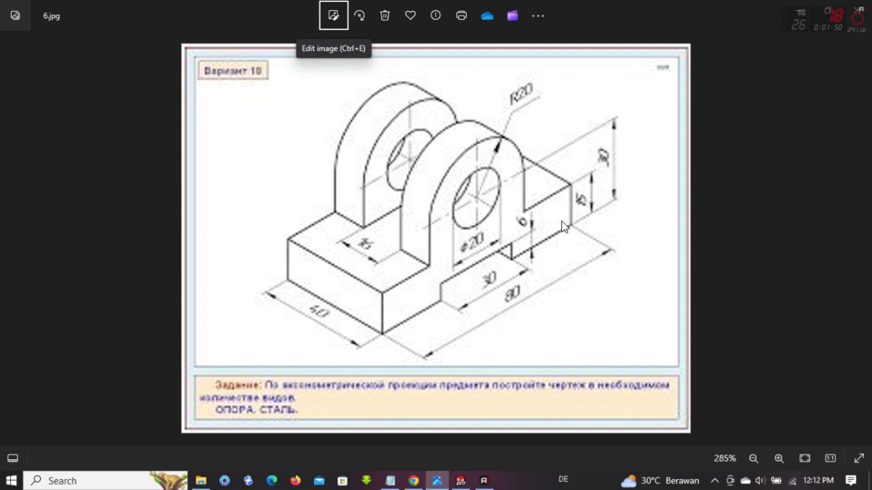
key(alt+Tab)
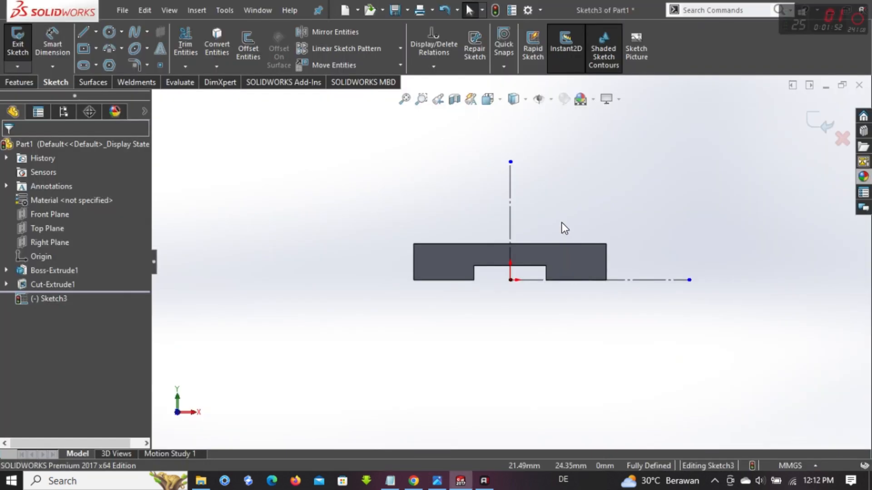
key(l)
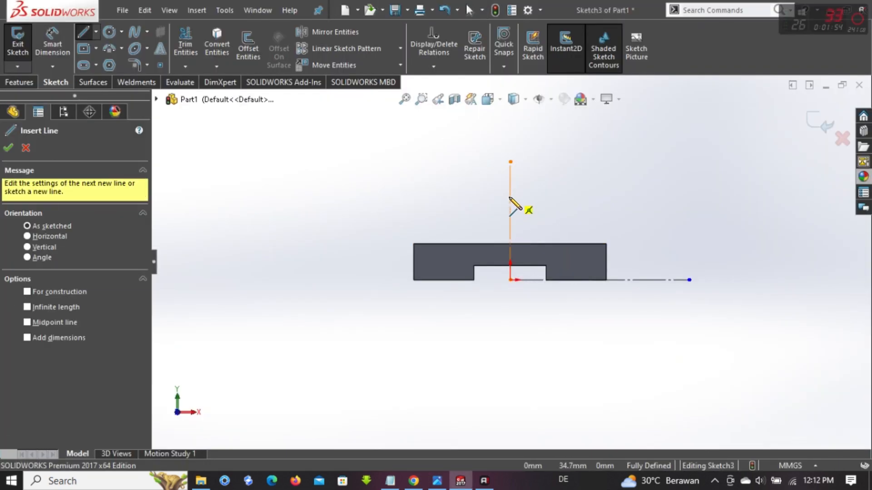
mouse_move(509, 198)
mouse_down()
mouse_move(662, 206)
mouse_move(654, 199)
mouse_up()
Dimension the new horizontal line 30 mm above the horizontal centerline at the block's base.
key(d)
click(633, 198)
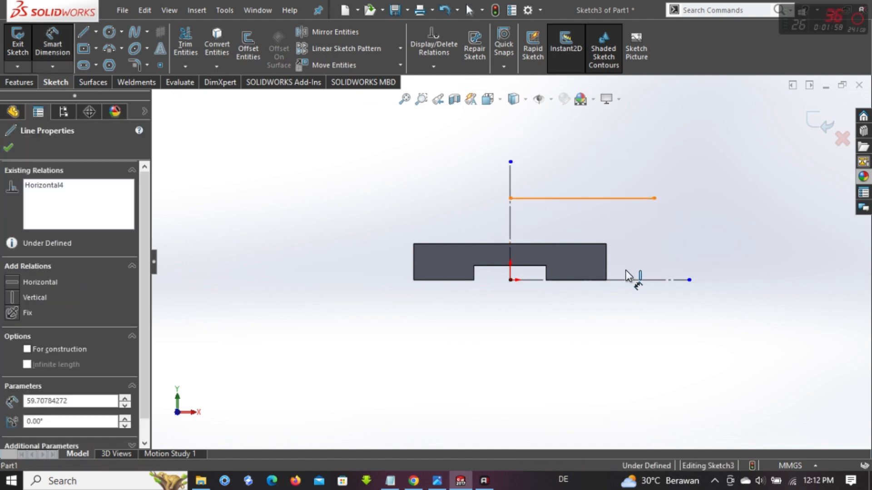
click(627, 278)
click(731, 237)
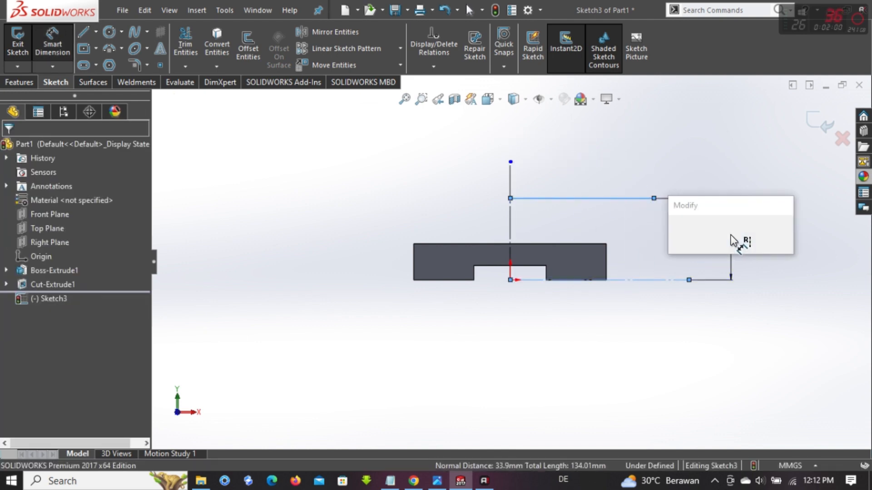
key(Return)
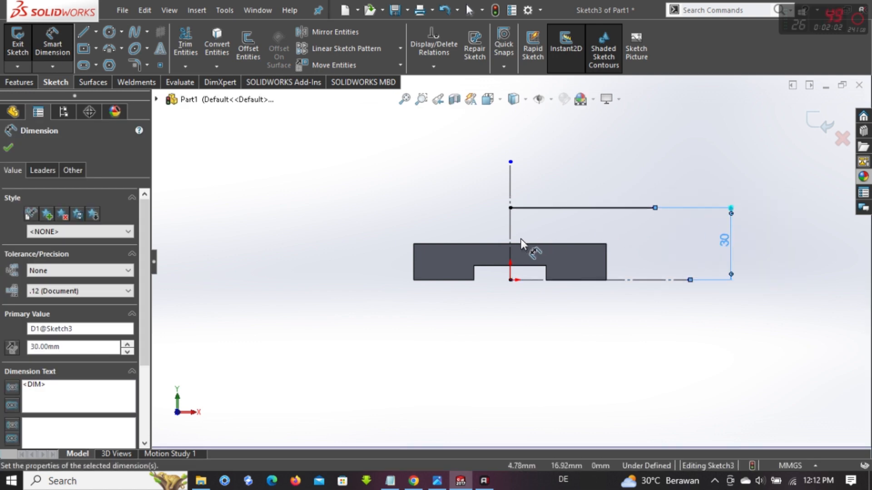
Sketch a 40 mm diameter circle centred where the horizontal line meets the vertical centerline.
key(c)
click(511, 208)
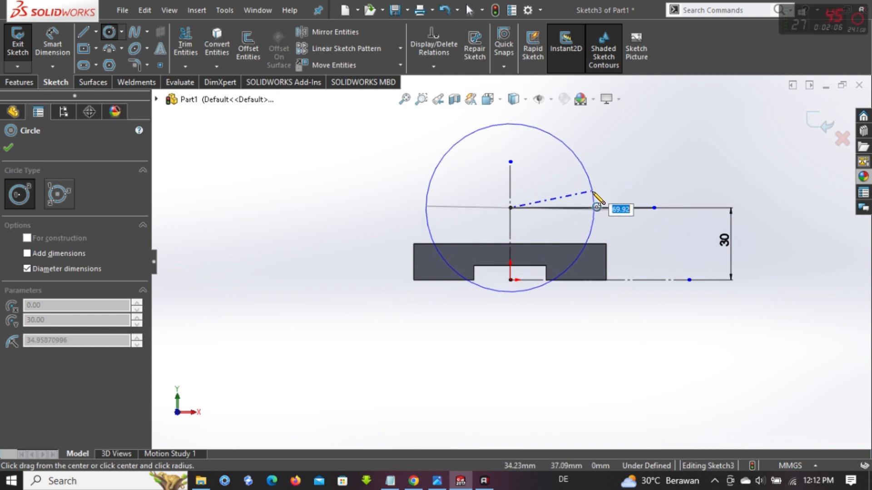
text(40)
key(Return)
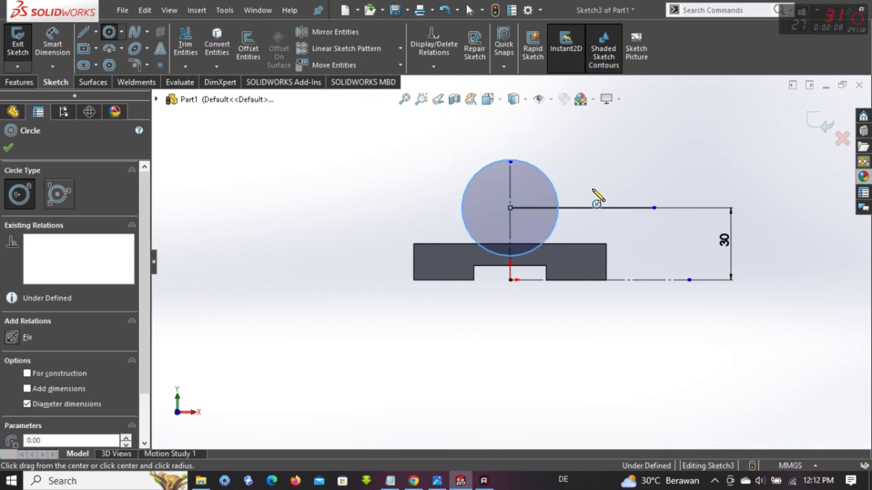
key(Escape)
Sketch a smaller concentric circle for the bore and dimension its diameter as 20 mm.
key(c)
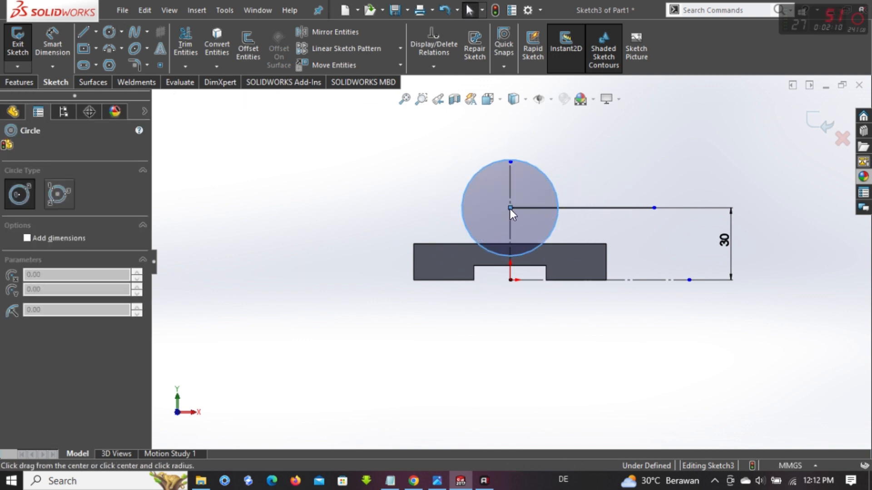
click(510, 208)
click(532, 200)
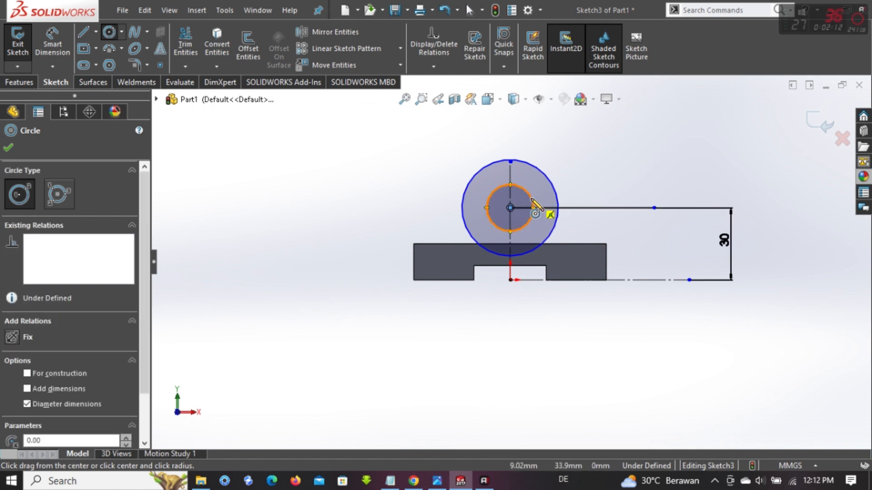
key(d)
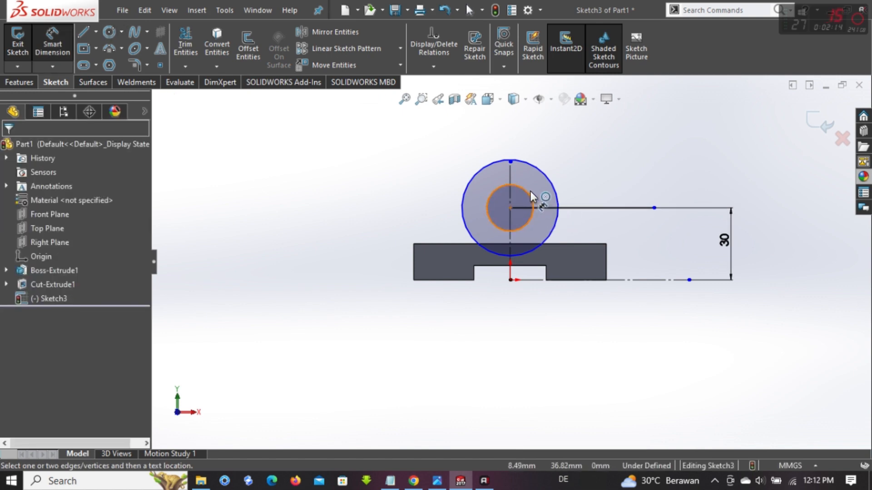
click(530, 193)
click(375, 202)
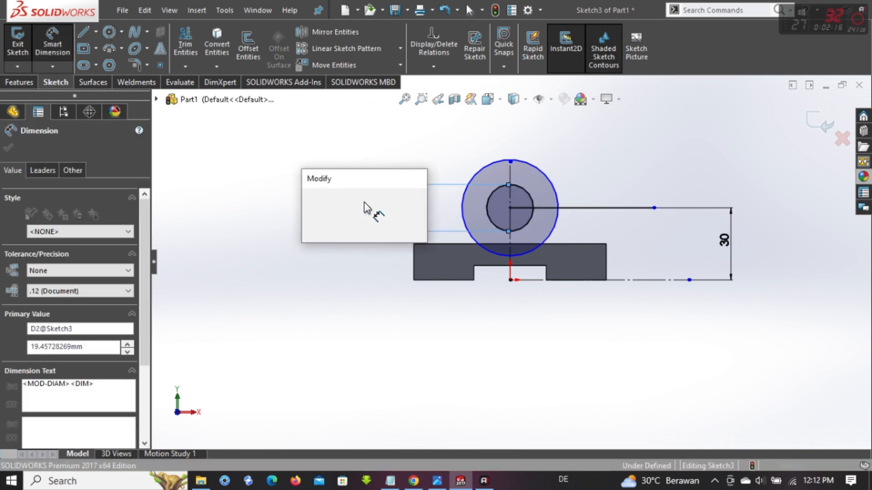
key(Return)
Convert the horizontal line through the circles' centre to construction geometry.
key(l)
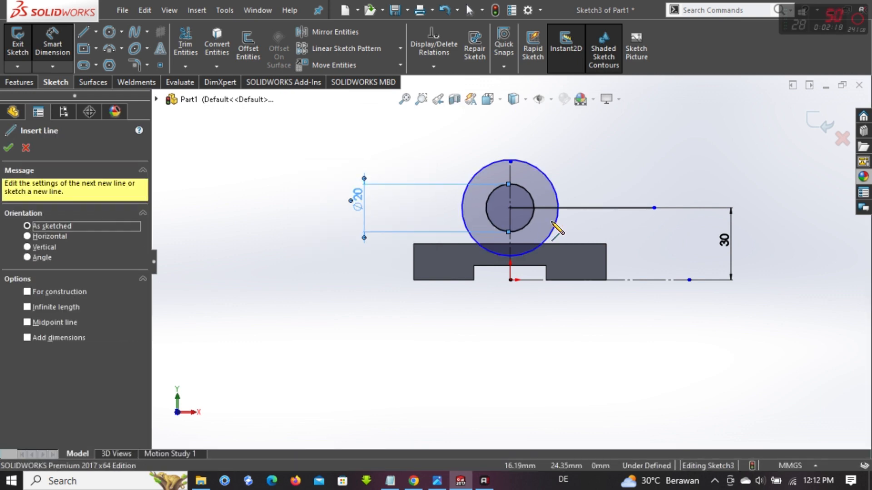
key(Escape)
click(594, 208)
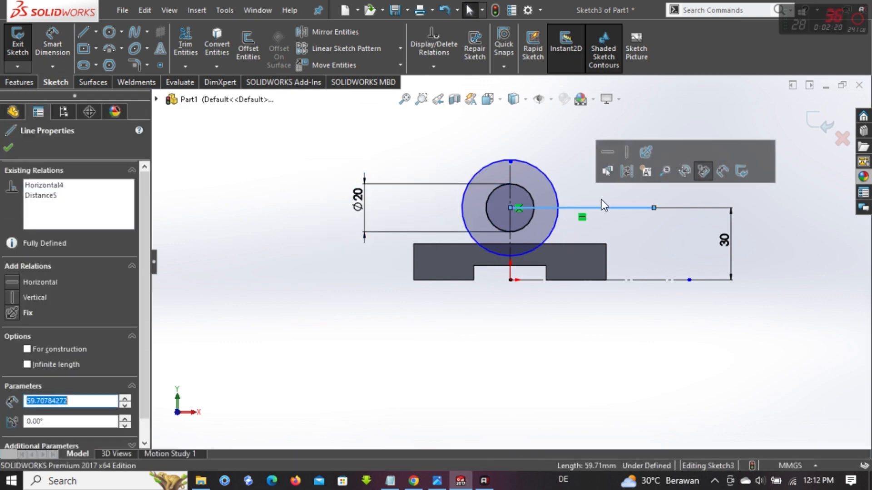
click(628, 171)
Draw vertical lines from both sides of the outer circle to the block's upper edge and join them with a horizontal line.
key(l)
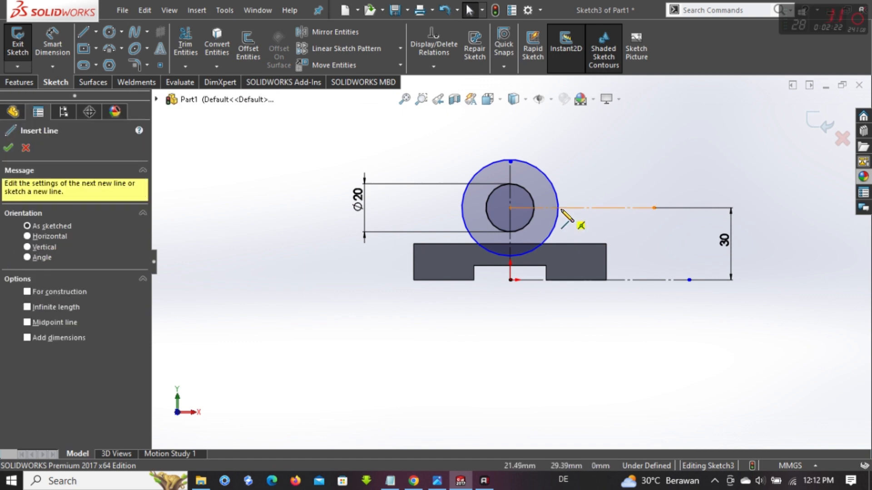
click(557, 208)
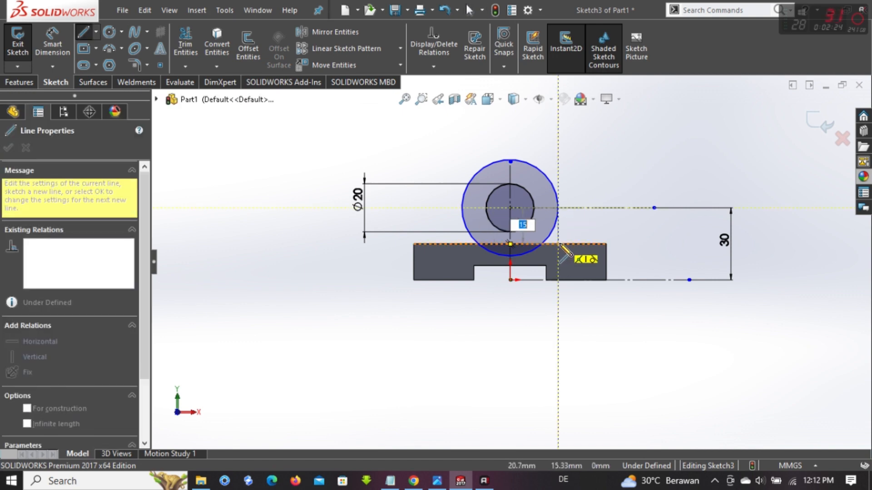
click(558, 244)
key(Escape)
key(l)
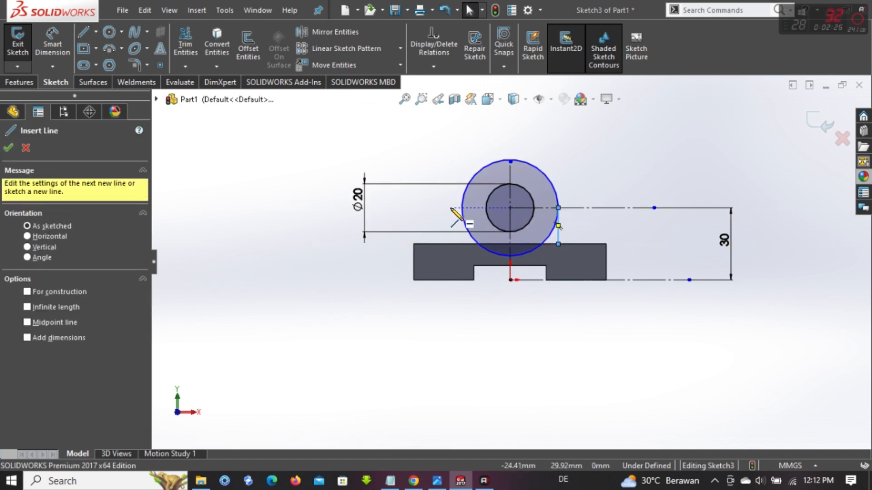
click(462, 207)
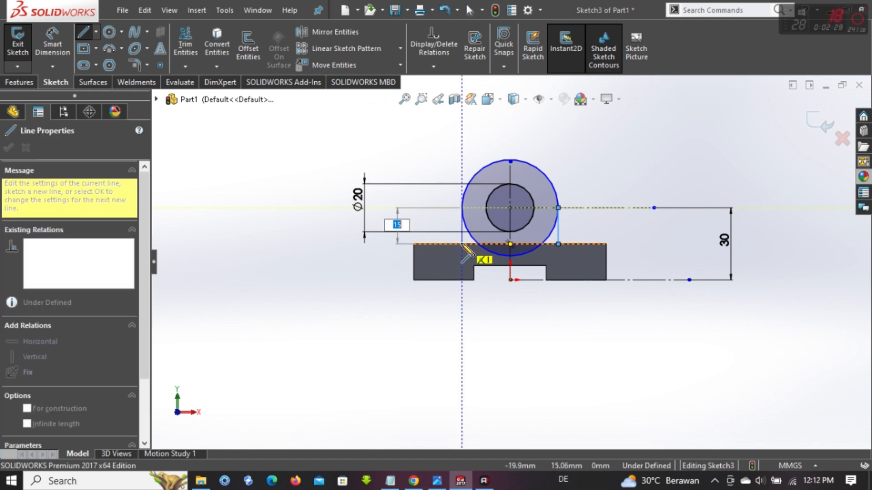
click(461, 244)
click(558, 244)
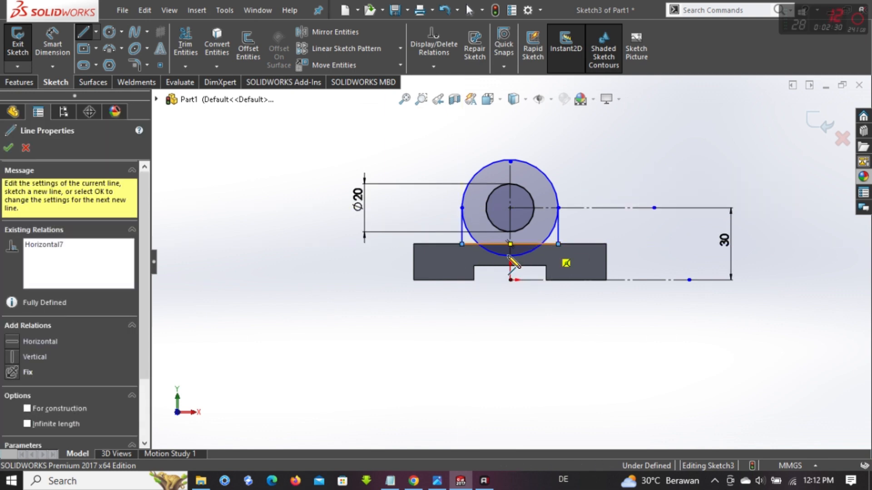
Trim away the lower half of the outer circle to leave a rounded lug outline.
scroll(511, 250, down, 3)
key(t)
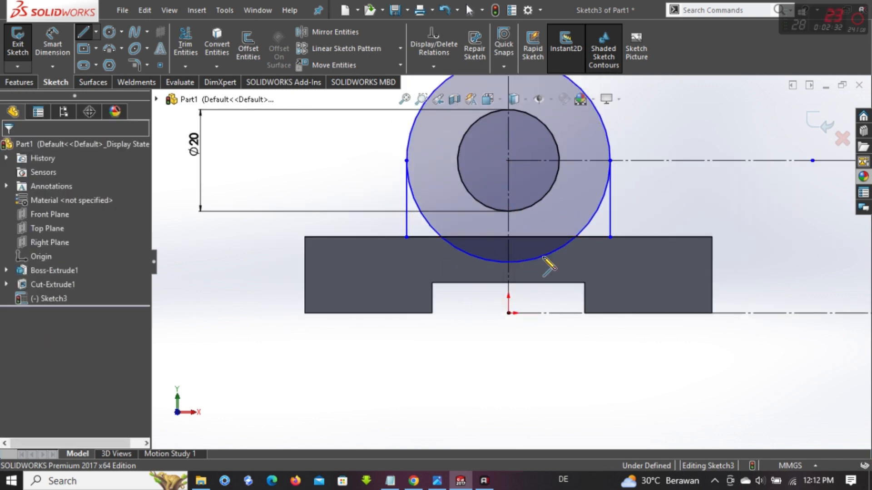
drag(545, 259, 492, 261)
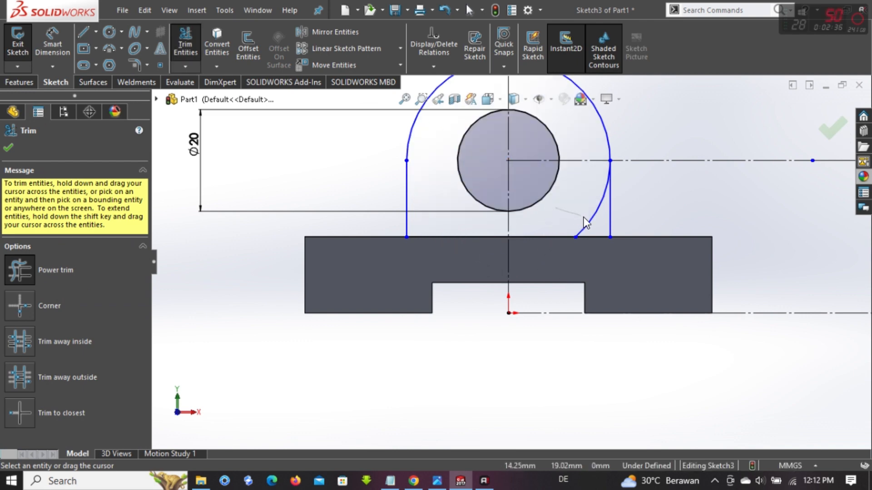
scroll(514, 222, up, 3)
scroll(514, 222, down, 2)
scroll(527, 215, up, 1)
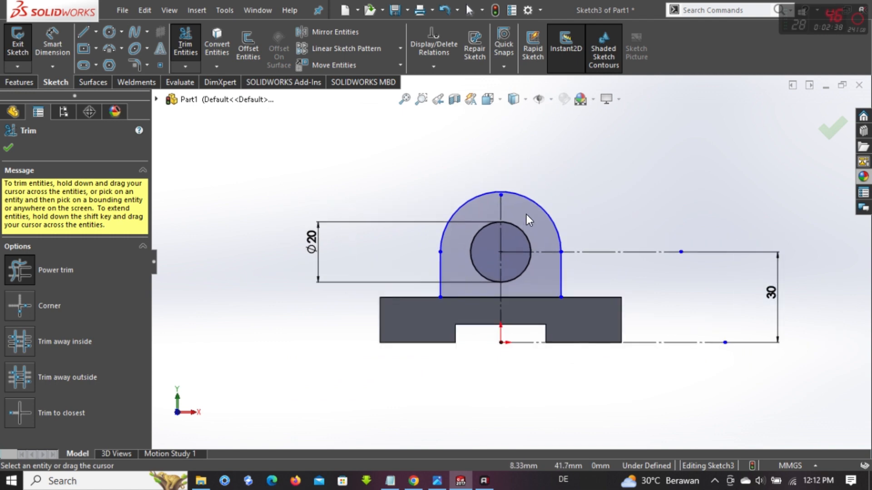
Check reference drawing 6.jpg and dimension the lug's upper arc with a 20 mm radius.
key(alt+Tab)
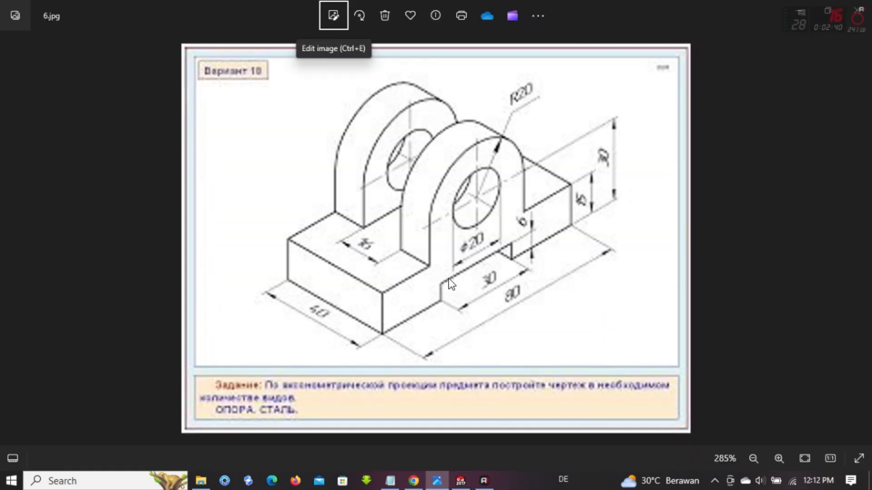
key(alt+Tab)
key(Escape)
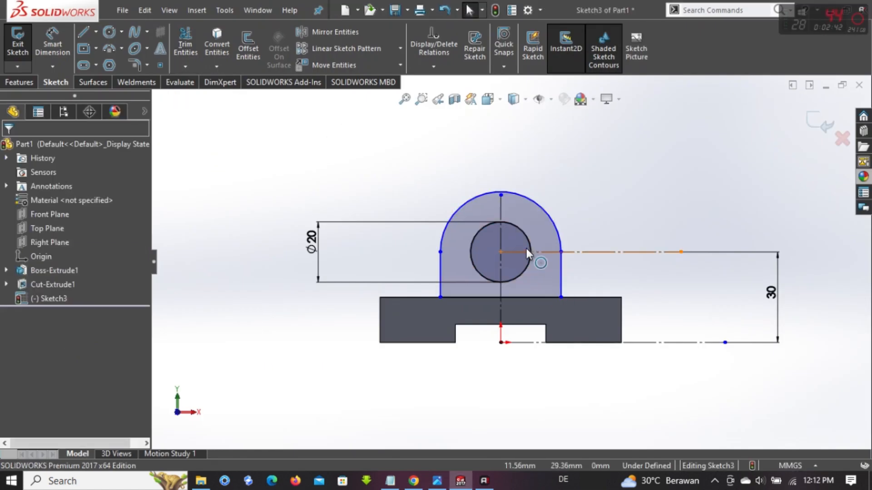
right_drag(519, 242, 520, 210)
click(548, 213)
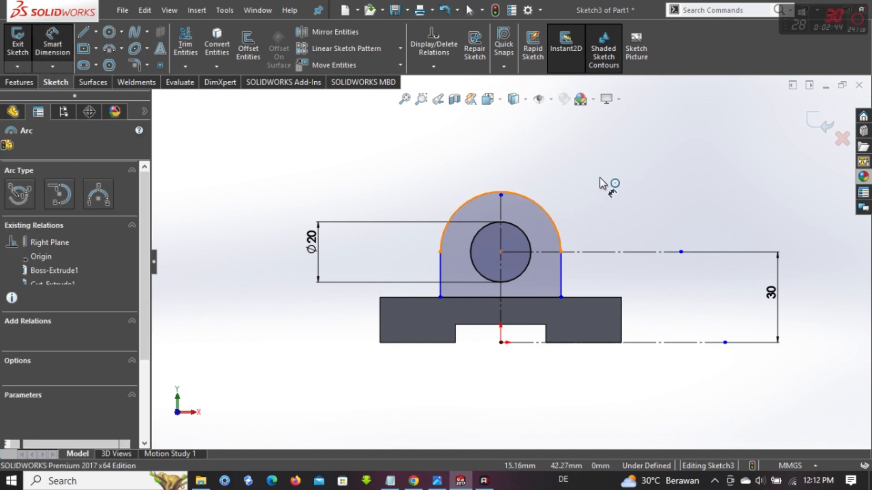
click(610, 160)
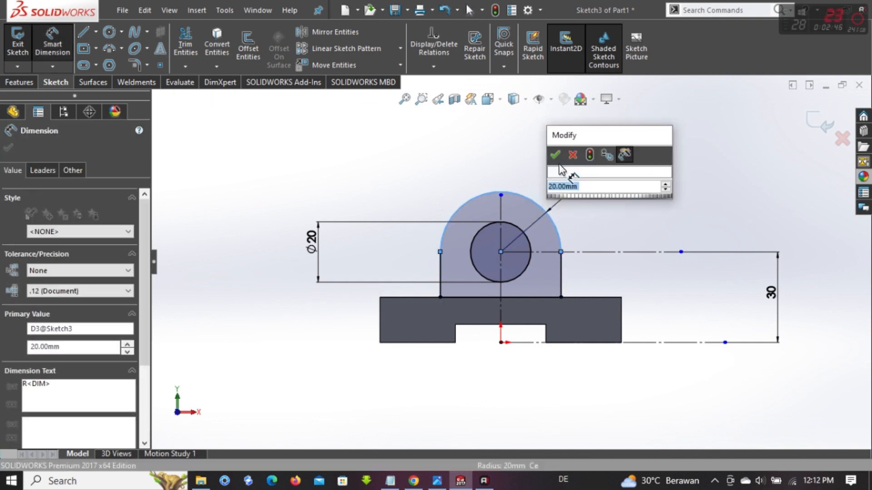
click(555, 156)
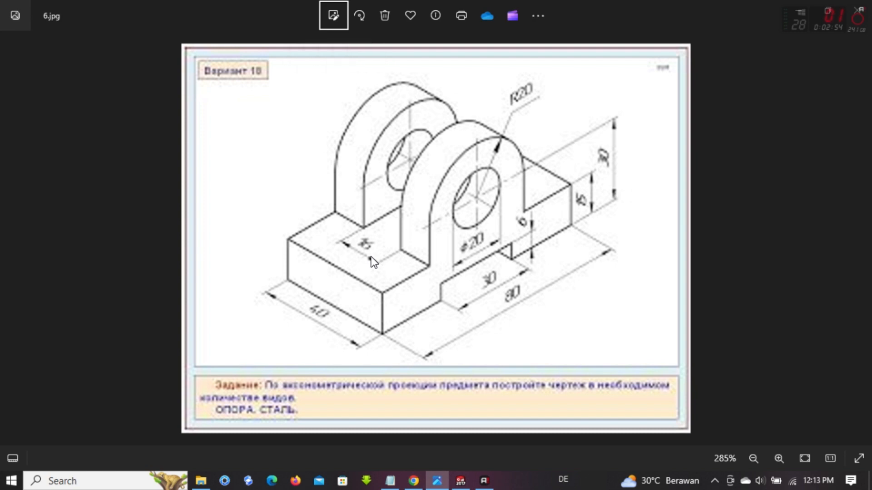
Extrude the lug profile up to the block's opposite long face using the Up To Surface end condition.
key(alt+Tab)
key(Escape)
middle_drag(477, 253, 523, 285)
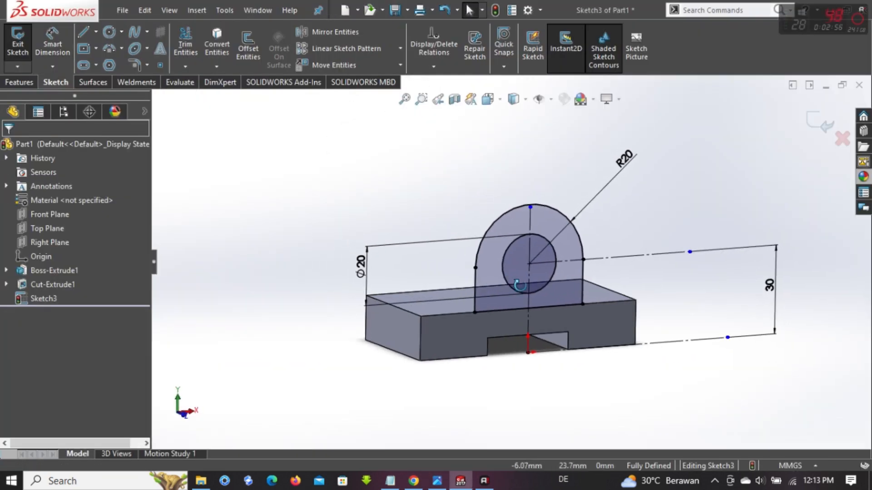
middle_drag(491, 245, 555, 278)
click(77, 208)
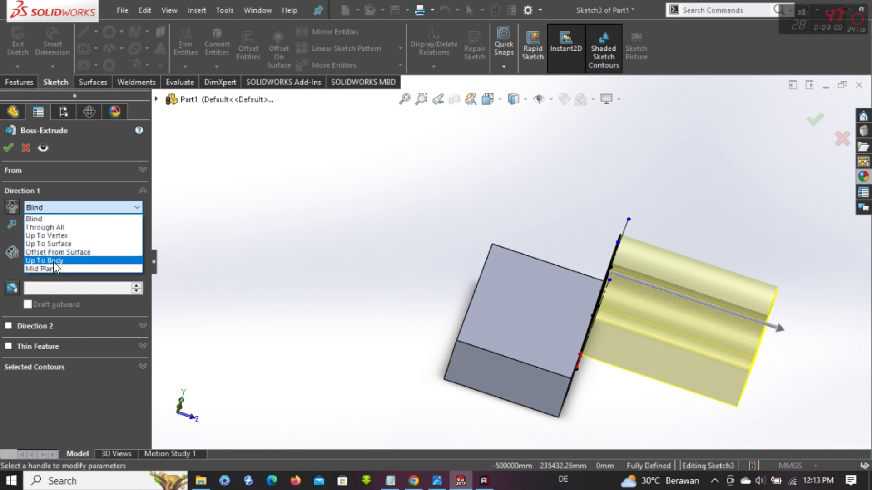
click(64, 248)
middle_drag(409, 264, 481, 281)
click(482, 280)
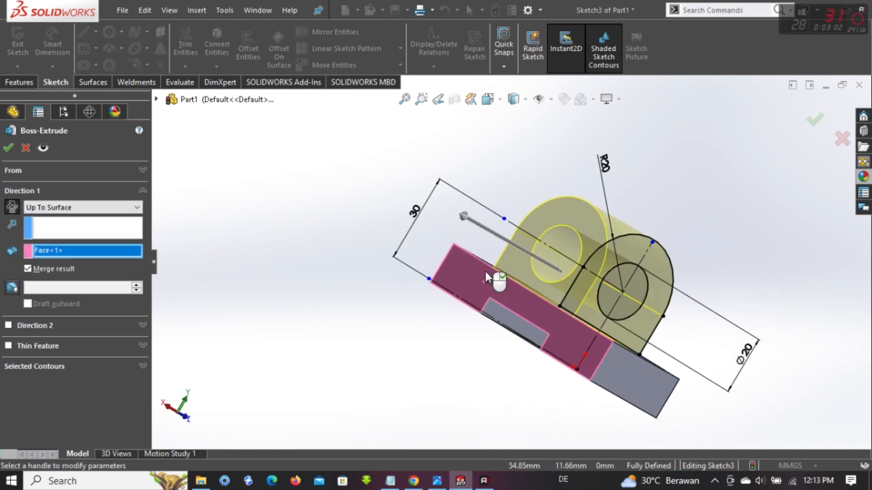
right_click(615, 278)
Create a reference plane offset 70 mm upward from the base block's upper face.
middle_drag(555, 279, 571, 315)
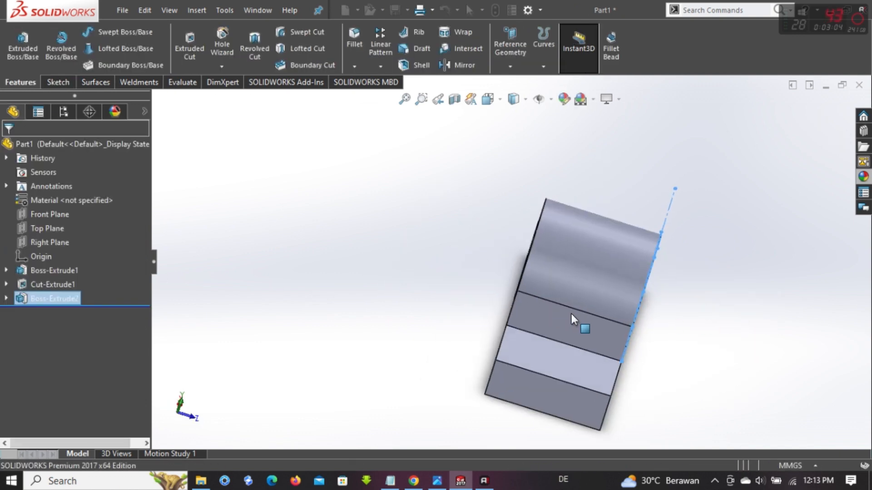
click(563, 359)
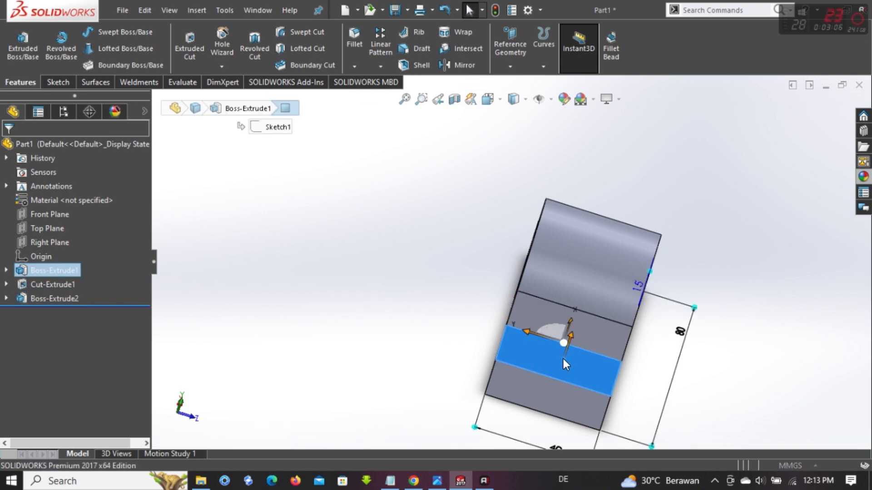
key(p)
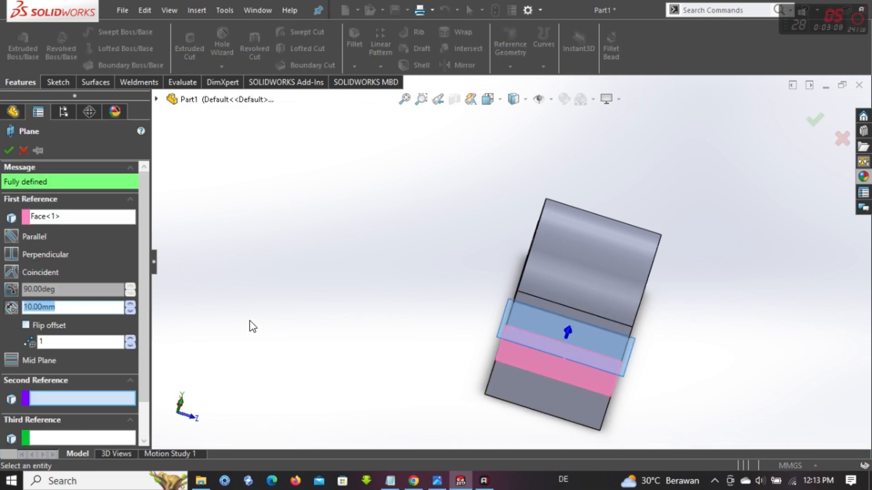
middle_drag(658, 317, 635, 336)
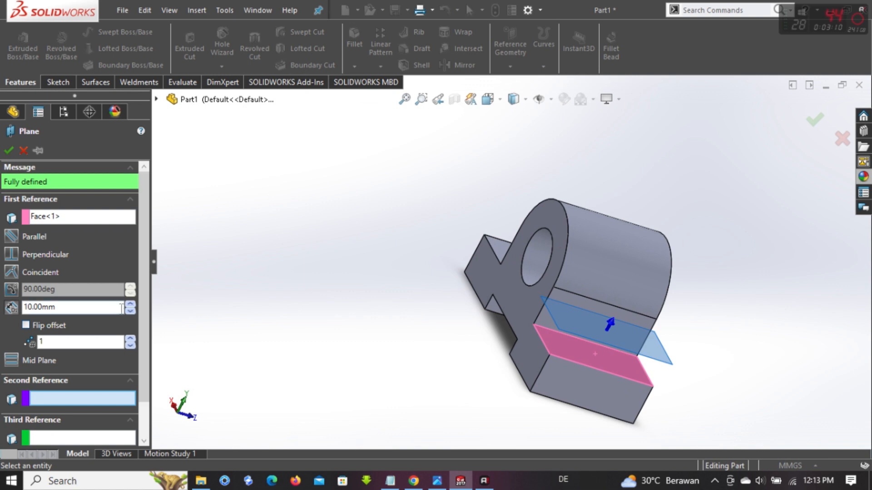
click(130, 305)
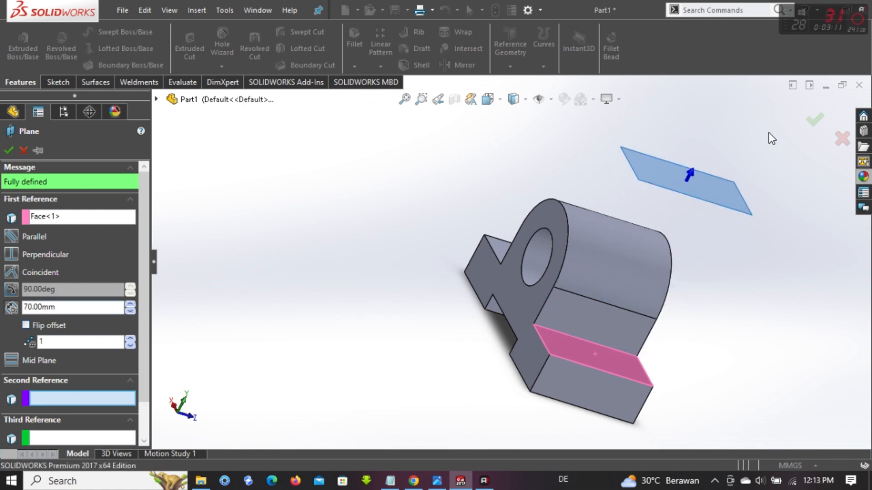
click(807, 119)
Enlarge the displayed border of the new reference plane on several sides so it extends well beyond the bracket.
middle_drag(692, 210, 685, 233)
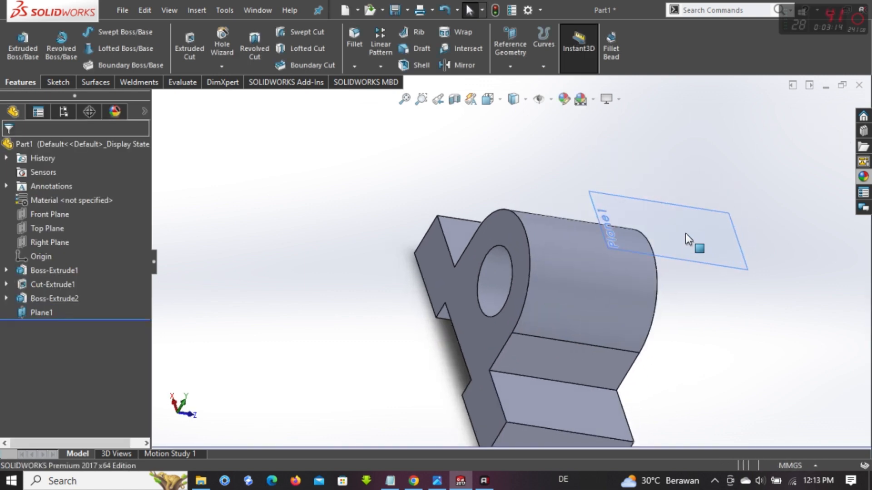
middle_drag(650, 180, 611, 102)
scroll(650, 178, up, 3)
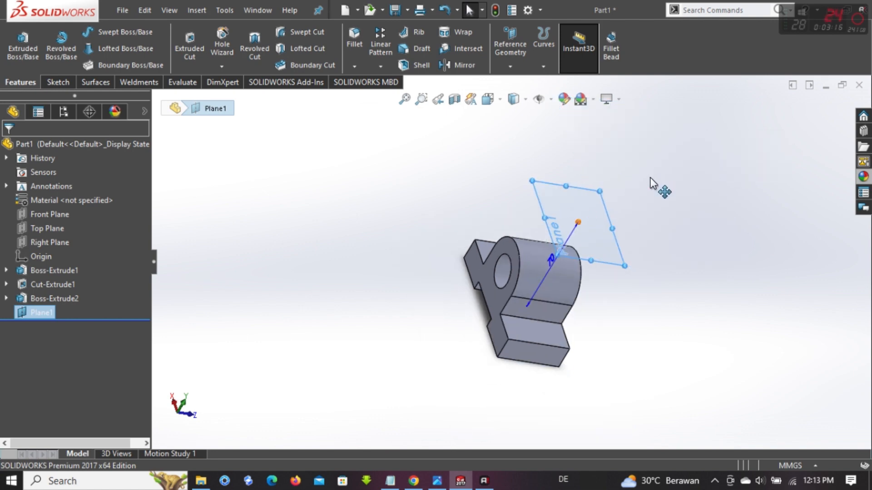
middle_drag(583, 217, 576, 210)
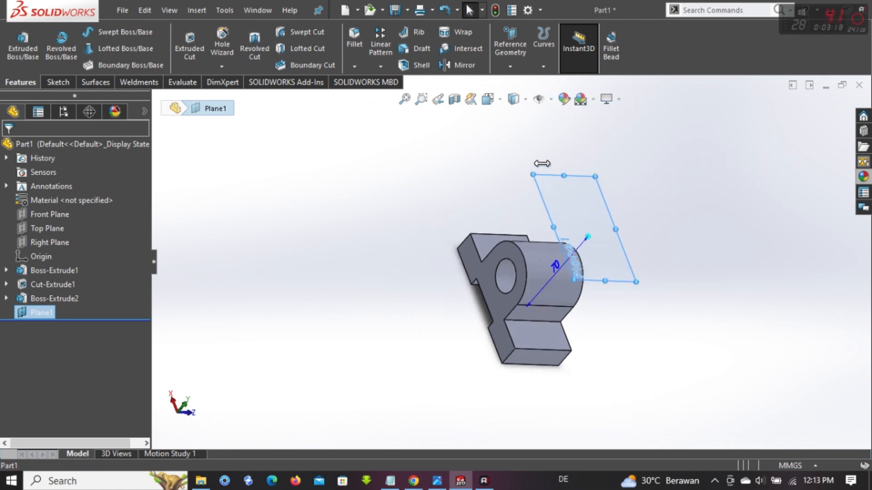
drag(542, 164, 529, 133)
drag(607, 285, 674, 357)
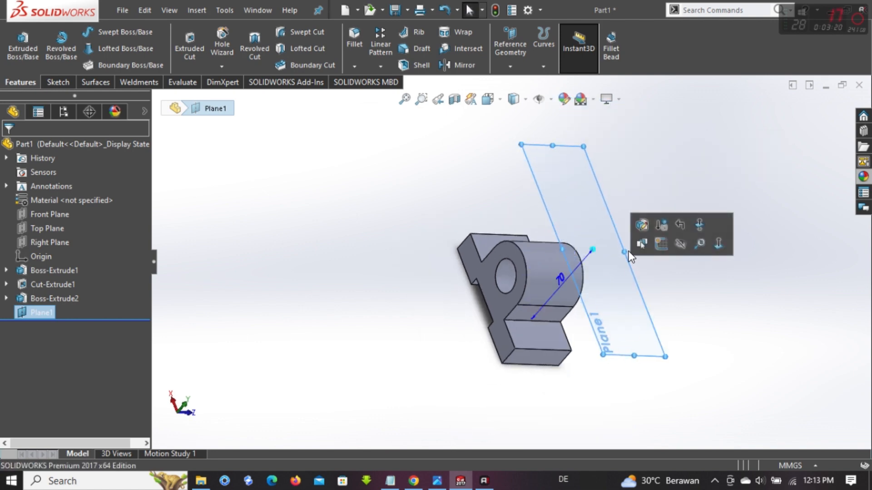
drag(562, 249, 448, 292)
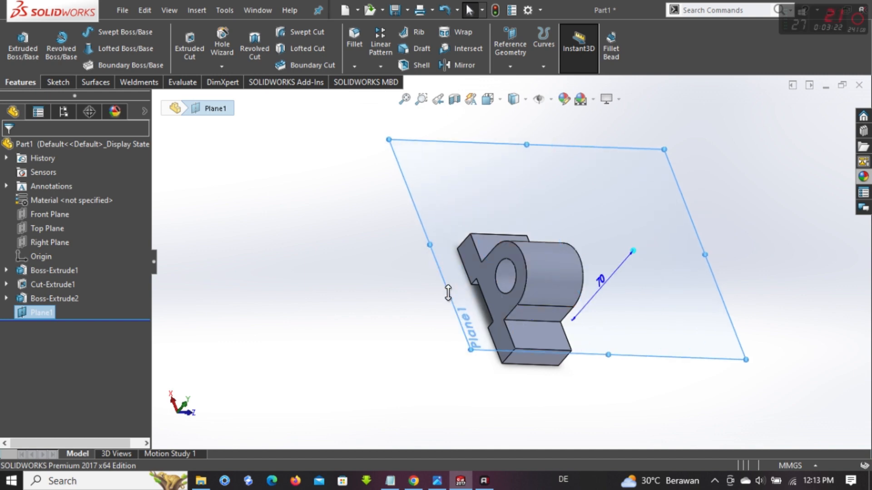
Start a sketch on the offset plane and draw a center rectangle about 63 by 10 mm centred on the origin.
click(535, 190)
click(588, 159)
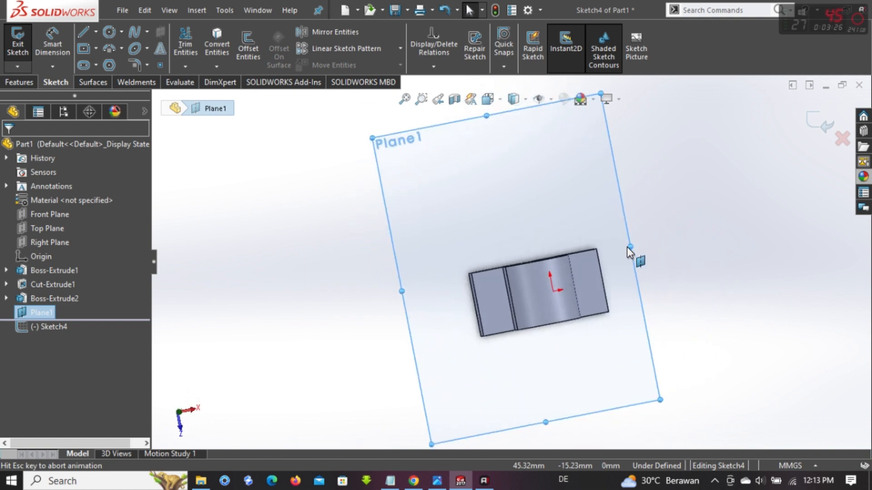
key(r)
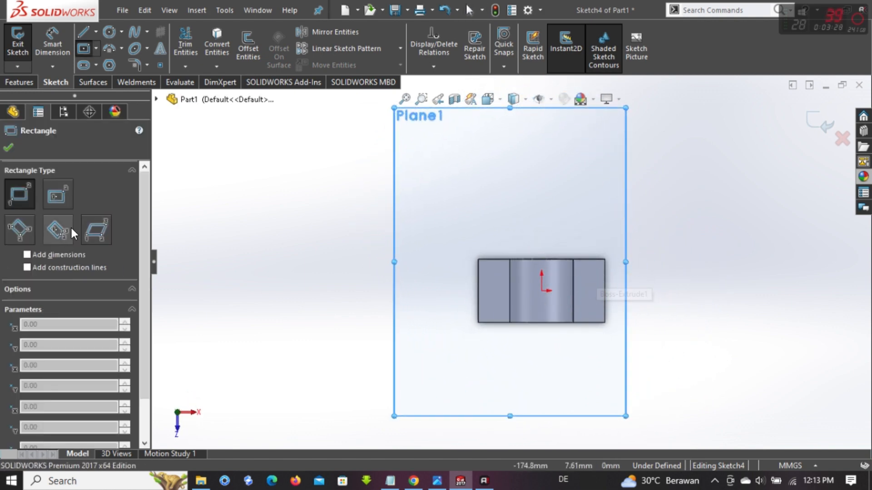
click(50, 203)
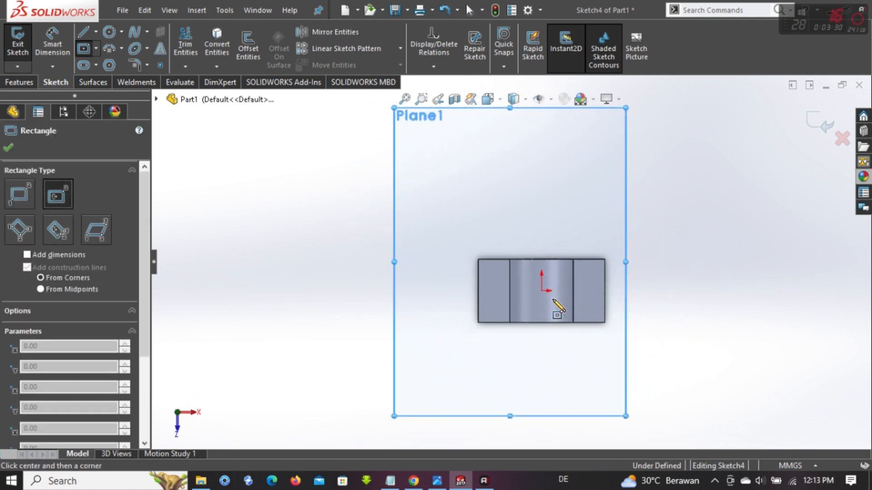
click(542, 291)
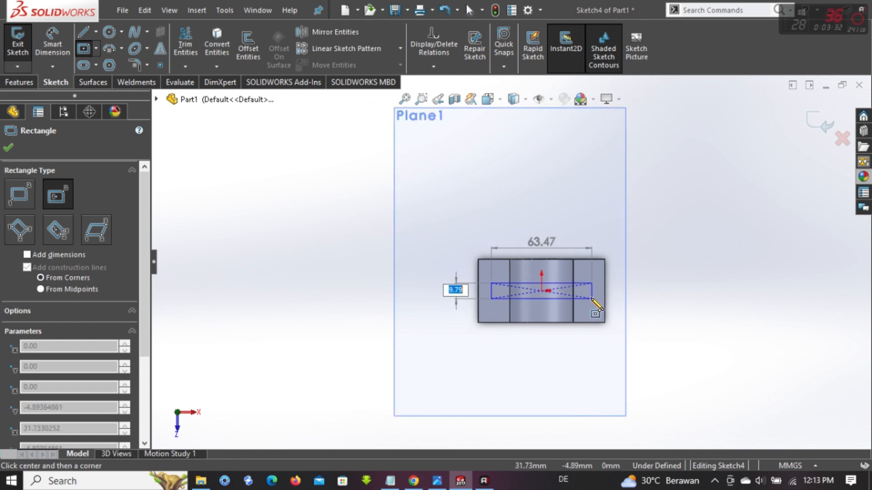
click(591, 298)
Check the gap between the lugs in reference drawing 6.jpg and dimension the rectangle's short side as 16 mm.
scroll(595, 302, up, 3)
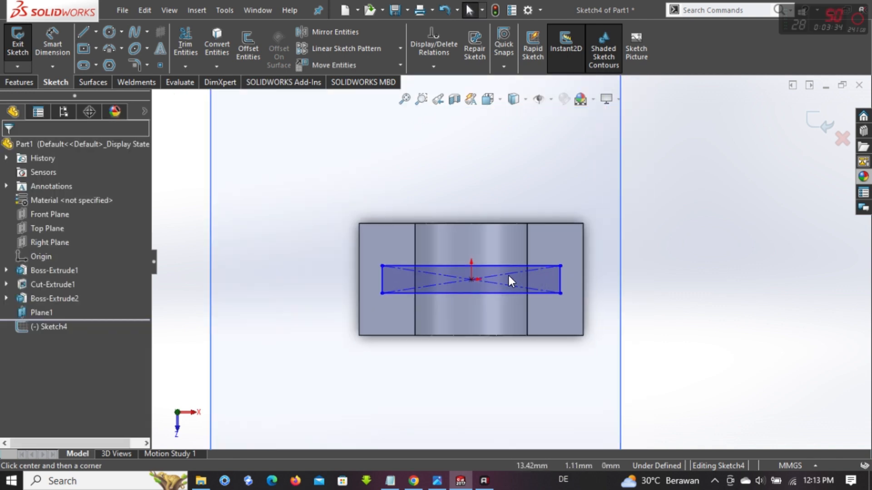
key(alt+Tab)
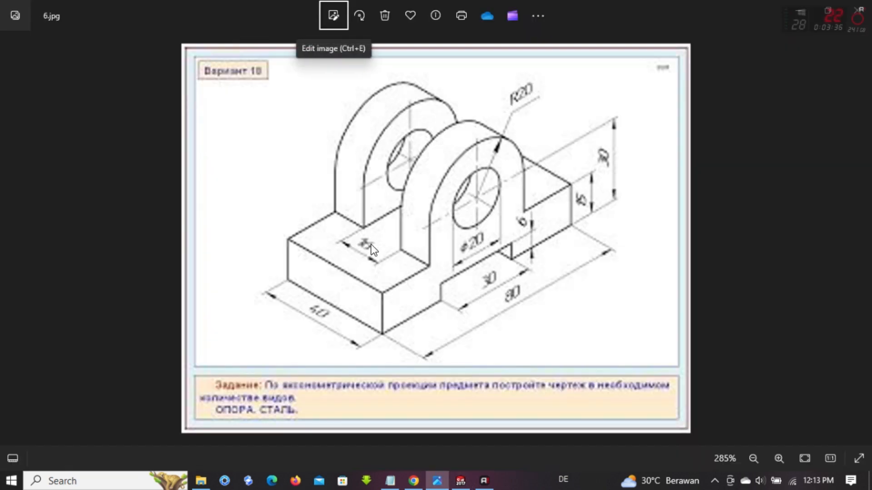
key(alt+Tab)
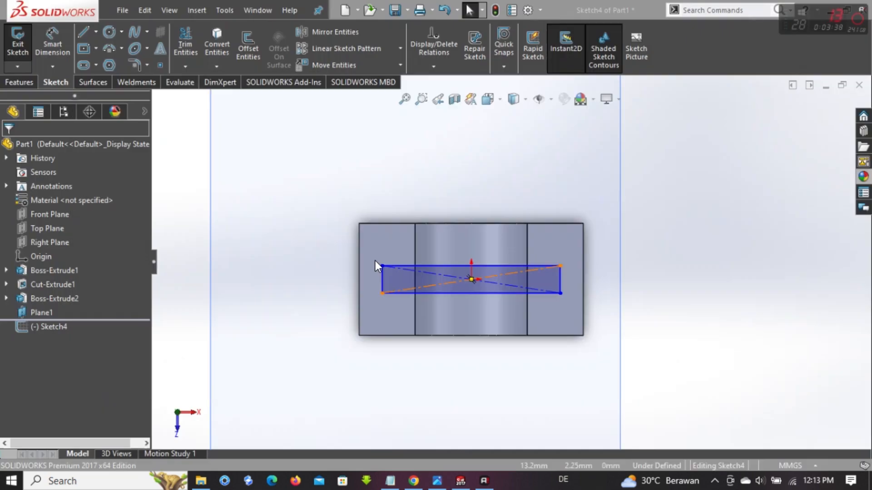
click(561, 279)
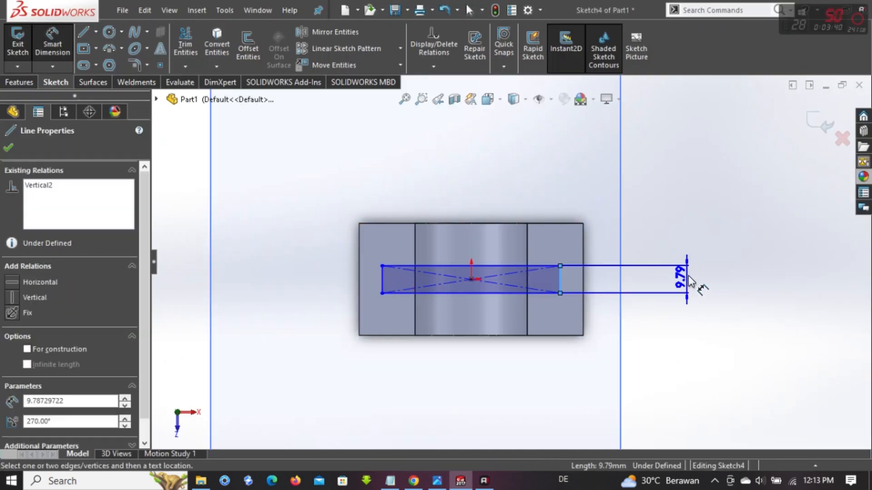
click(693, 285)
key(Return)
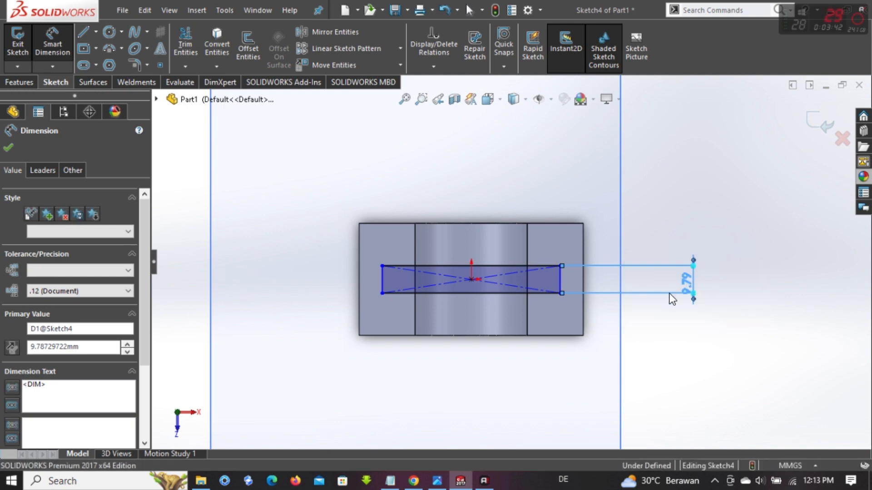
key(Escape)
Extrude-cut the rectangle through the lug body to the base's upper face using the Up To Surface end condition.
middle_drag(452, 270, 498, 165)
key(alt+Tab)
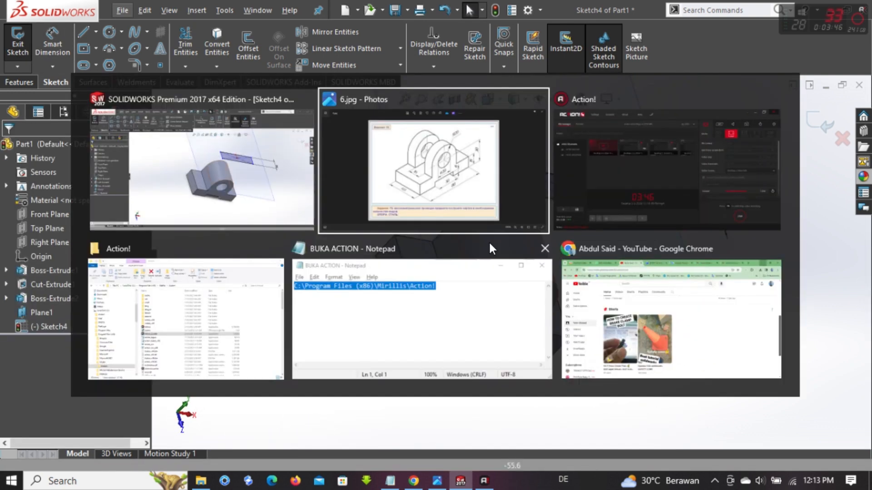
key(alt+Tab)
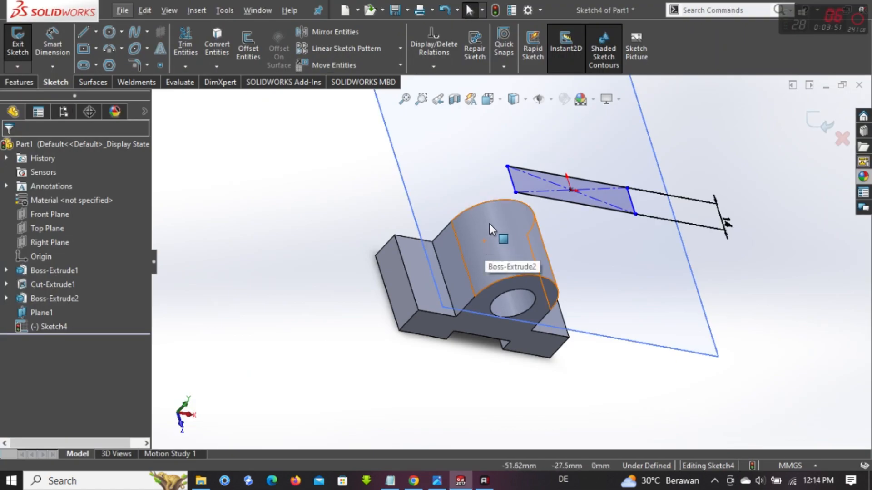
key(c)
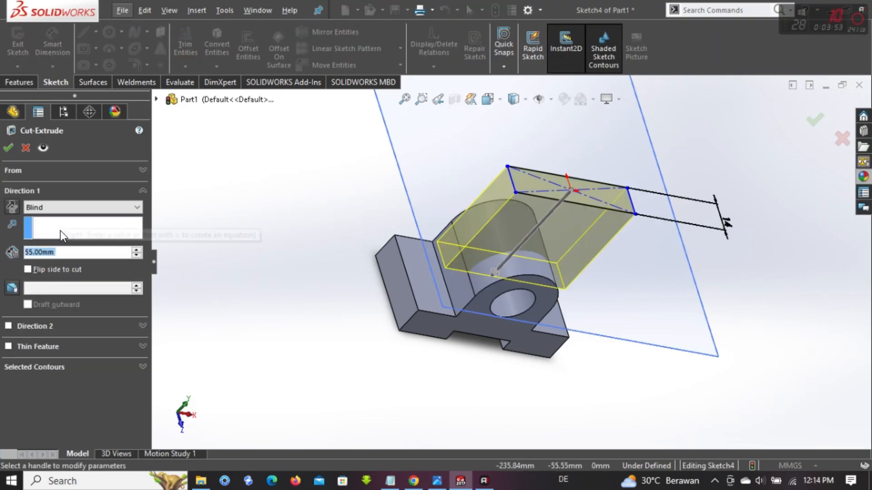
click(61, 261)
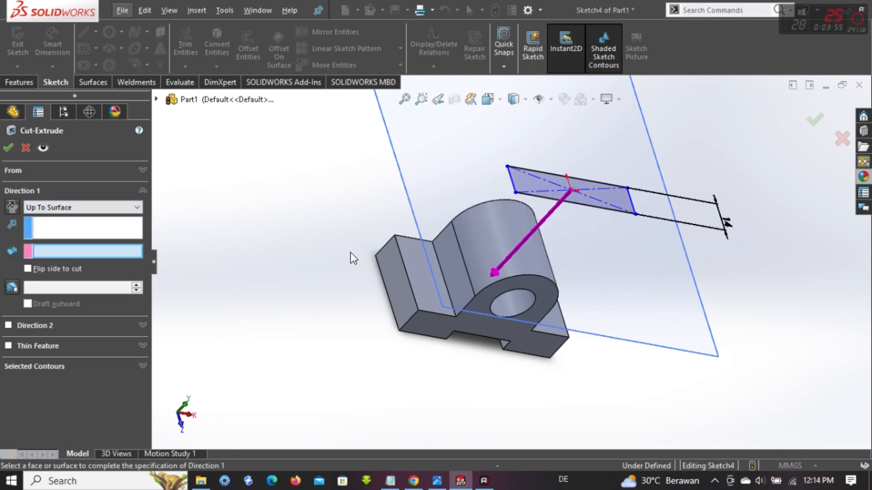
click(418, 268)
right_click(418, 268)
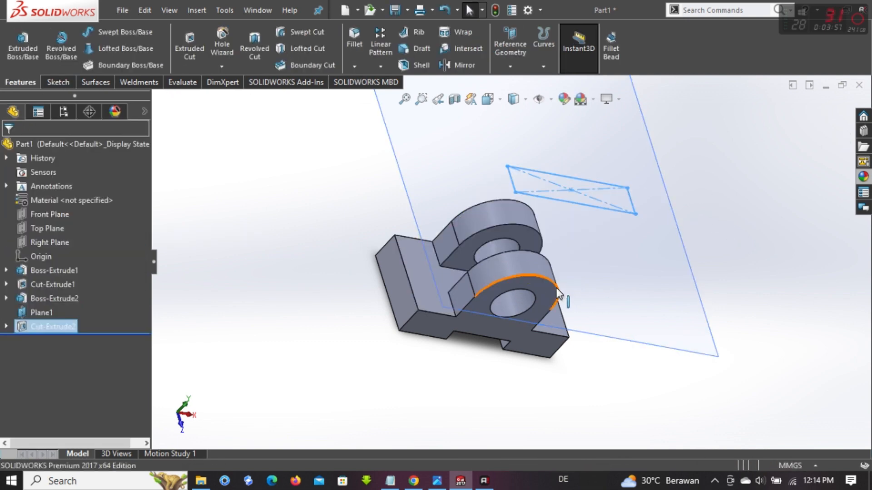
Hide the offset reference plane above the bracket.
middle_drag(557, 294, 505, 152)
key(Escape)
middle_drag(531, 243, 447, 229)
click(551, 145)
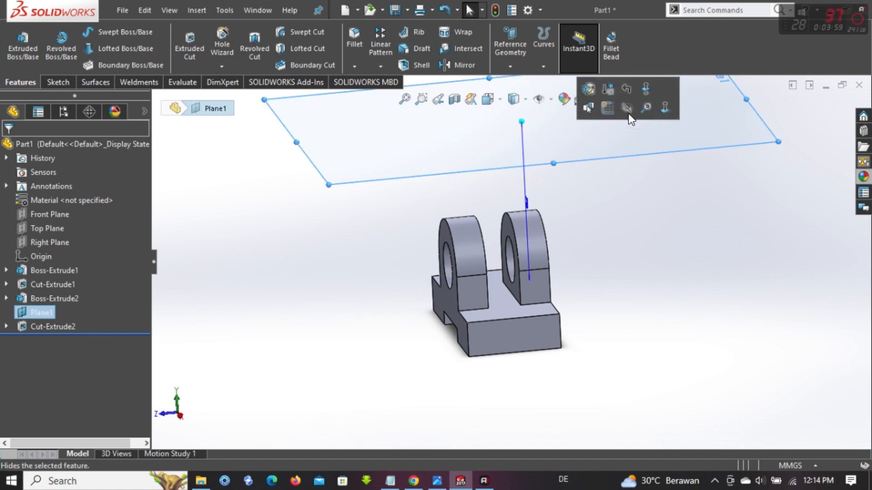
click(627, 112)
Inspect the two lugs and base from several sides and compare them with reference drawing 6.jpg.
middle_drag(563, 186, 612, 166)
scroll(509, 261, down, 3)
middle_drag(509, 261, 428, 296)
scroll(417, 284, up, 3)
scroll(405, 269, down, 2)
middle_drag(464, 271, 500, 336)
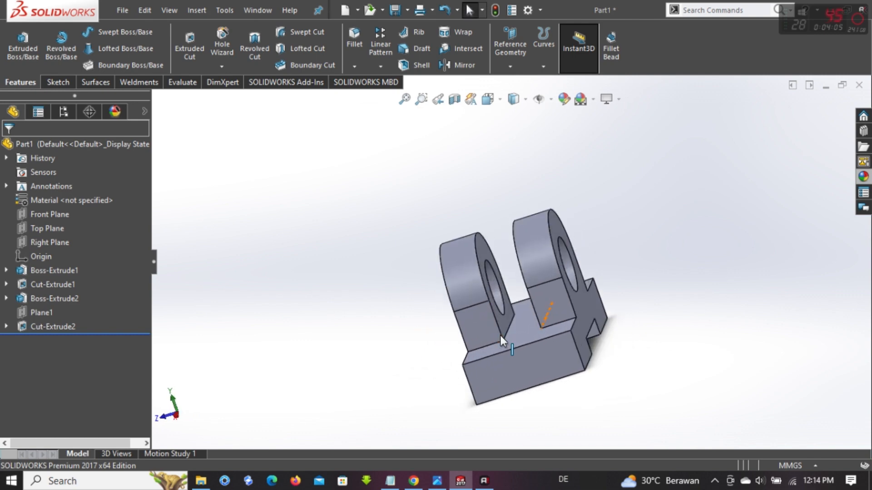
key(alt+Tab)
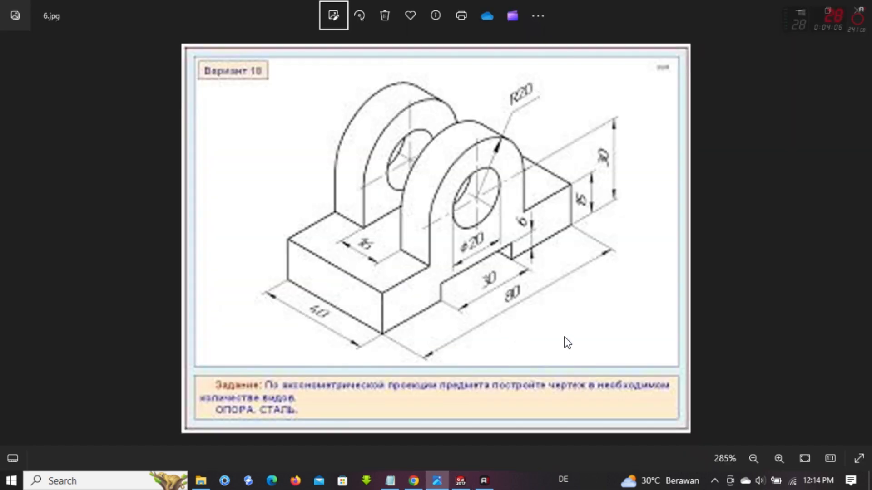
key(alt+Tab)
Apply the Backdrop - Grey with Overhead Light scene to the bracket model.
middle_drag(574, 342, 622, 415)
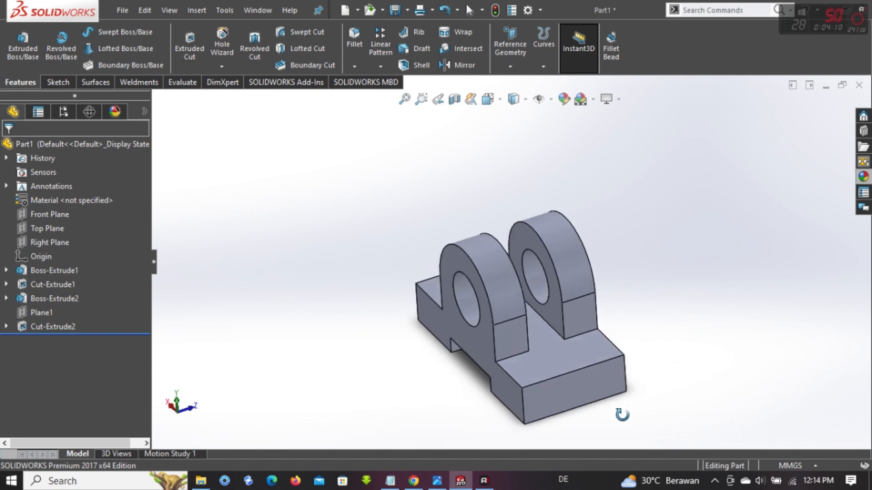
click(594, 101)
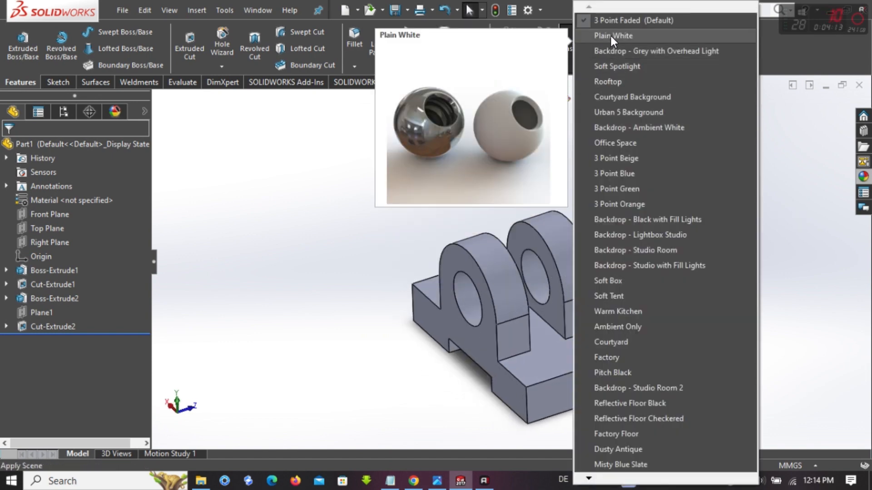
click(612, 51)
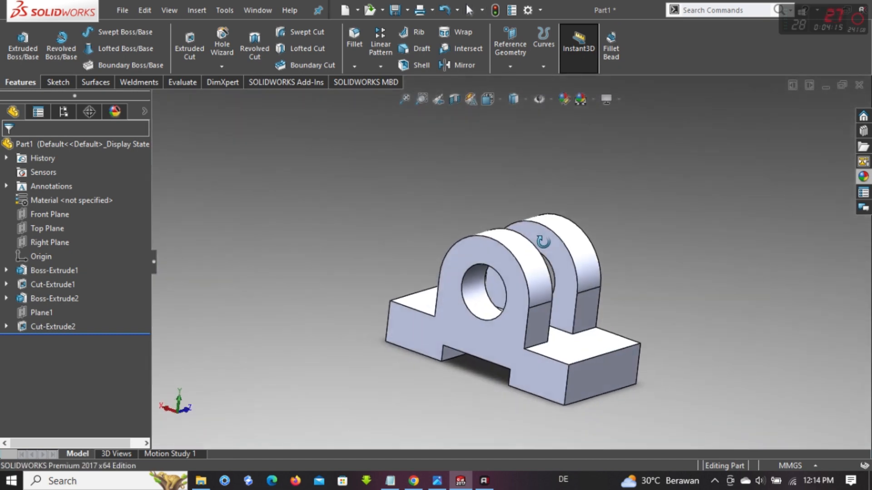
Examine the finished bracket's lugs, bores and underside notch from all around.
middle_drag(543, 242, 527, 299)
scroll(465, 244, down, 2)
scroll(413, 227, down, 2)
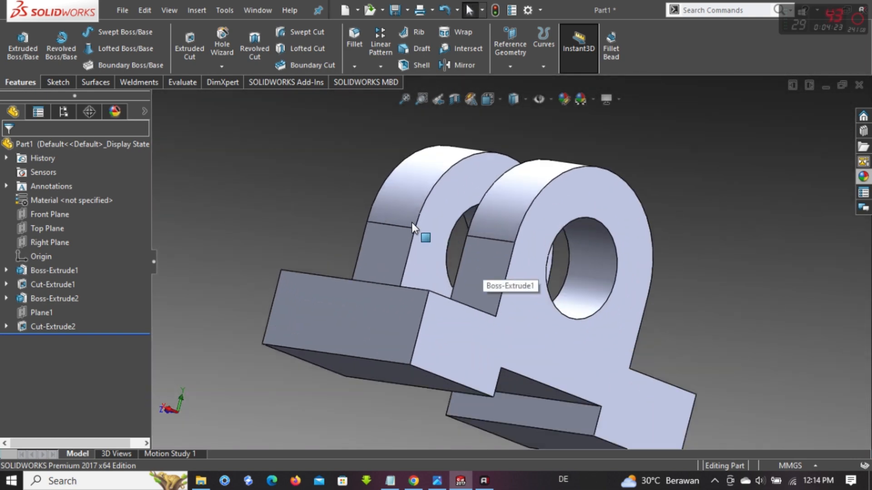
scroll(412, 227, up, 3)
middle_drag(418, 295, 618, 285)
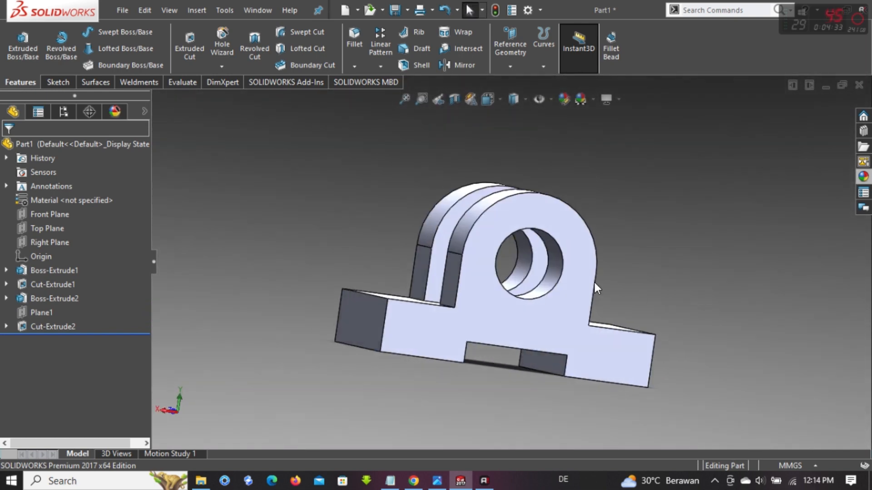
middle_drag(563, 290, 442, 297)
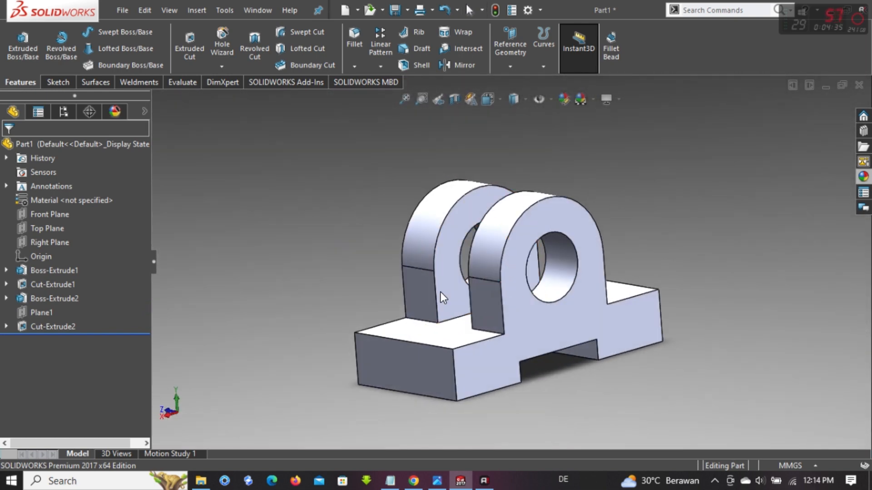
middle_drag(633, 268, 653, 270)
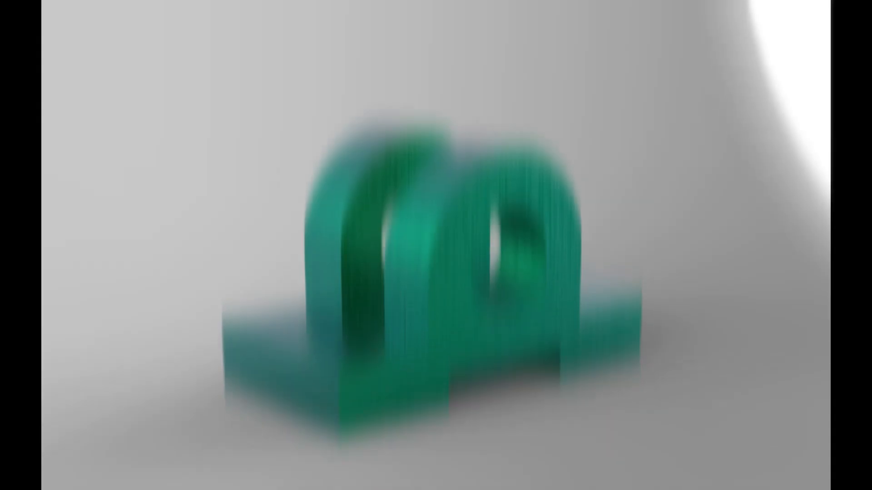